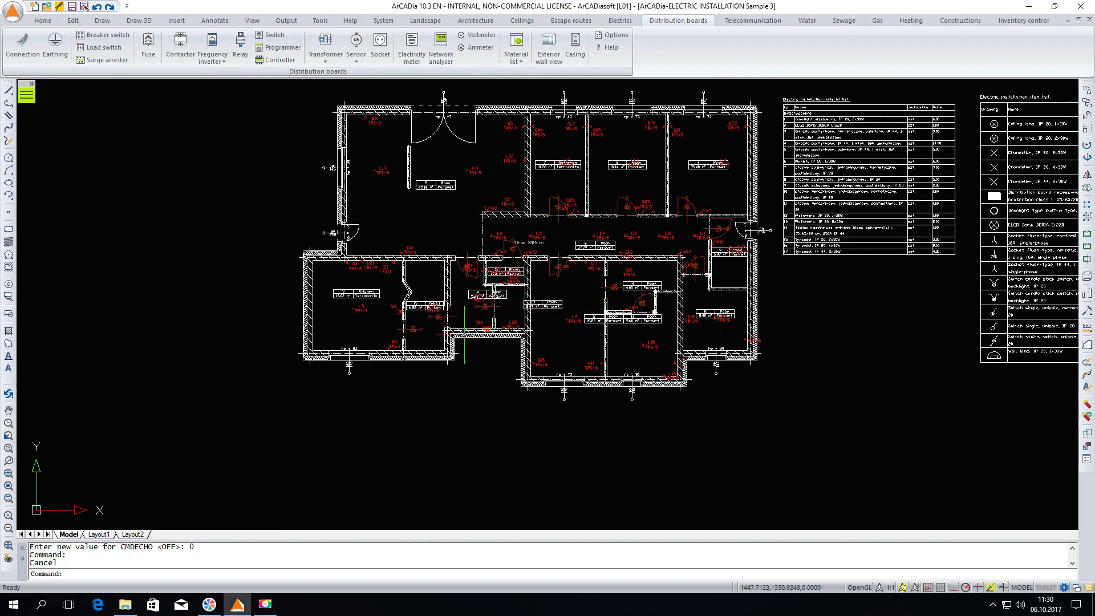
# - Open the schematic diagram of distribution board TR1 from its symbol on the floor plan
pyautogui.scroll(3, 540, 332)
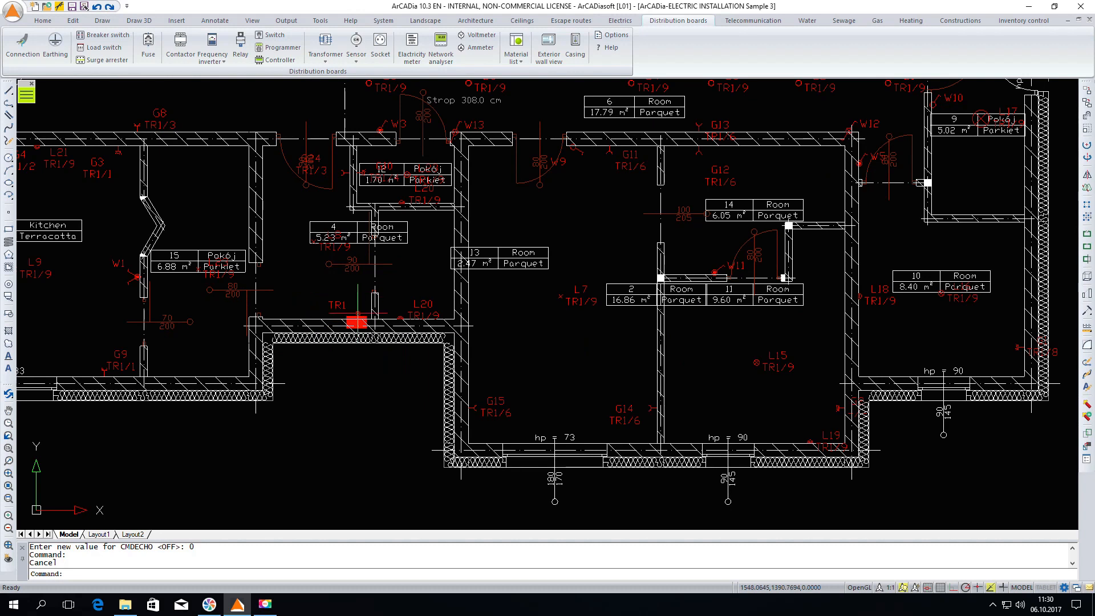
pyautogui.click(355, 320)
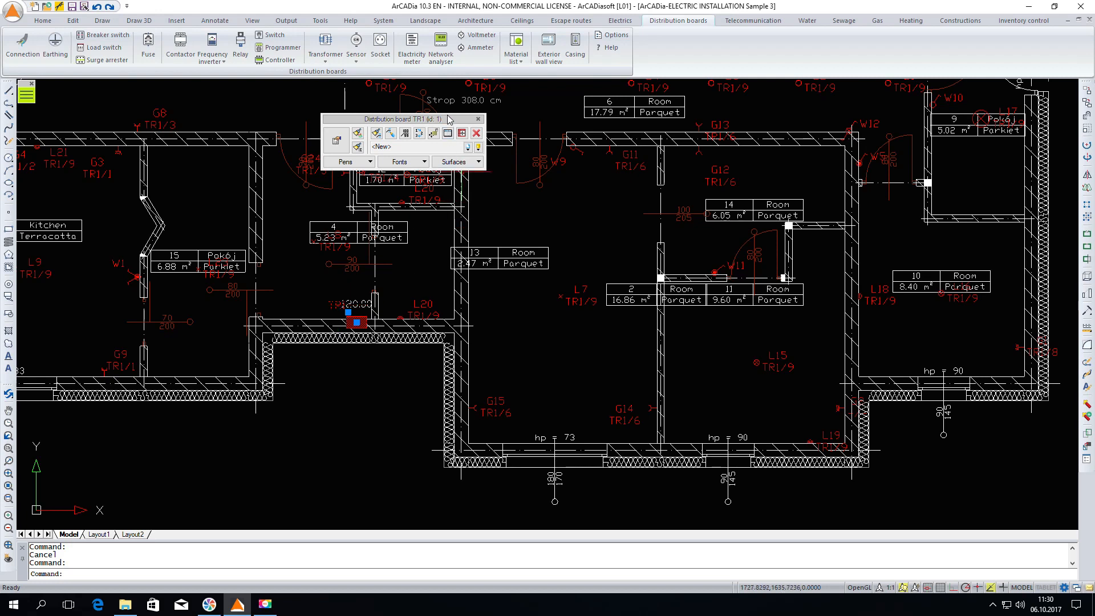
pyautogui.moveTo(448, 117); pyautogui.dragTo(544, 218)
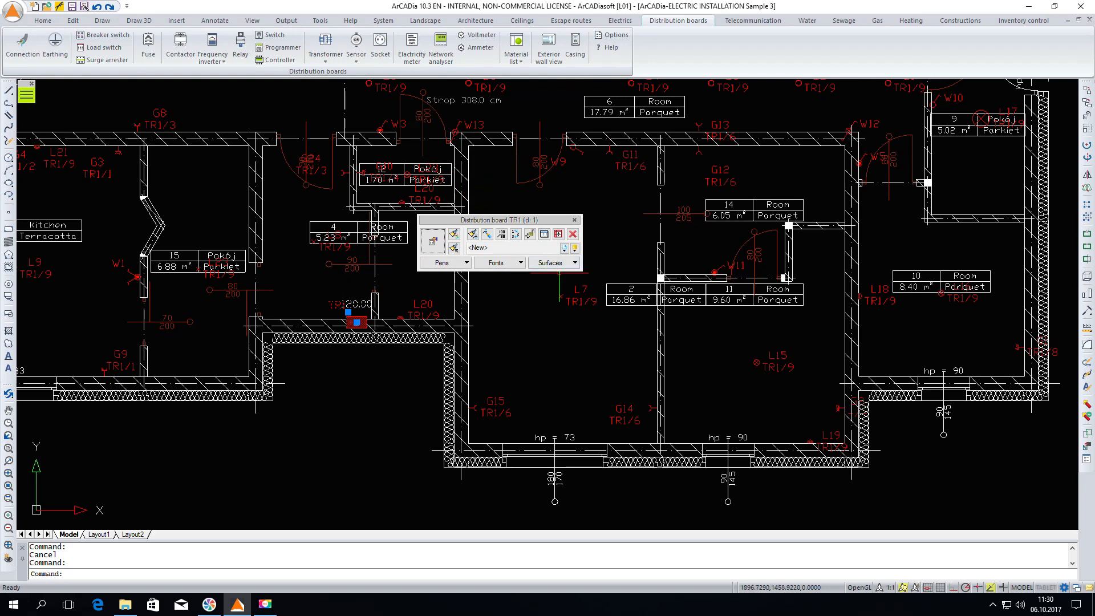
pyautogui.click(557, 234)
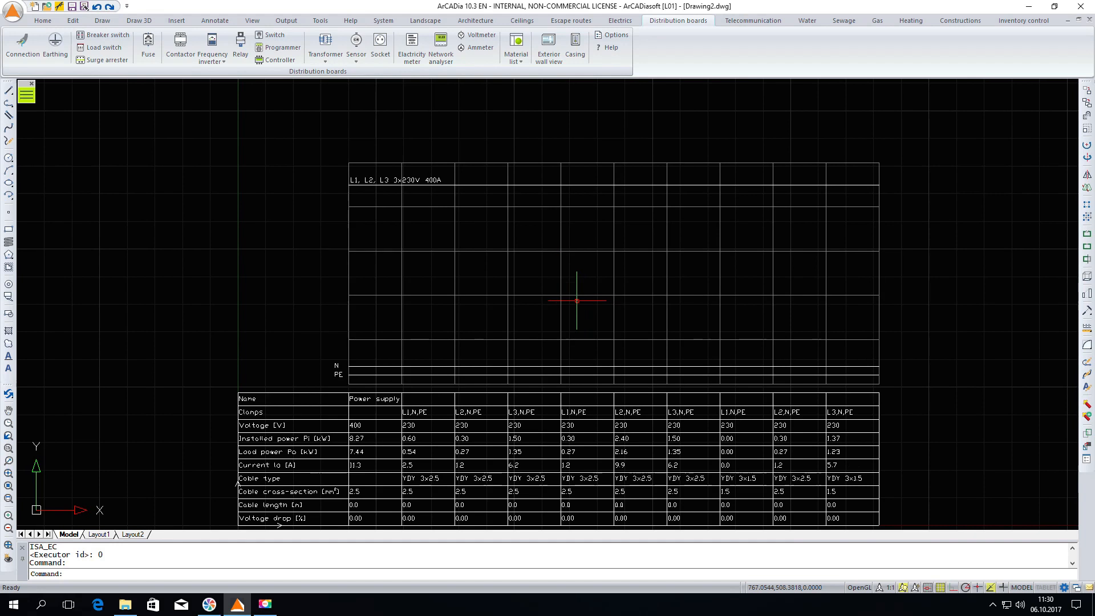
# - Turn off the background grid display in the distribution board diagram drawing
pyautogui.scroll(-2, 577, 300)
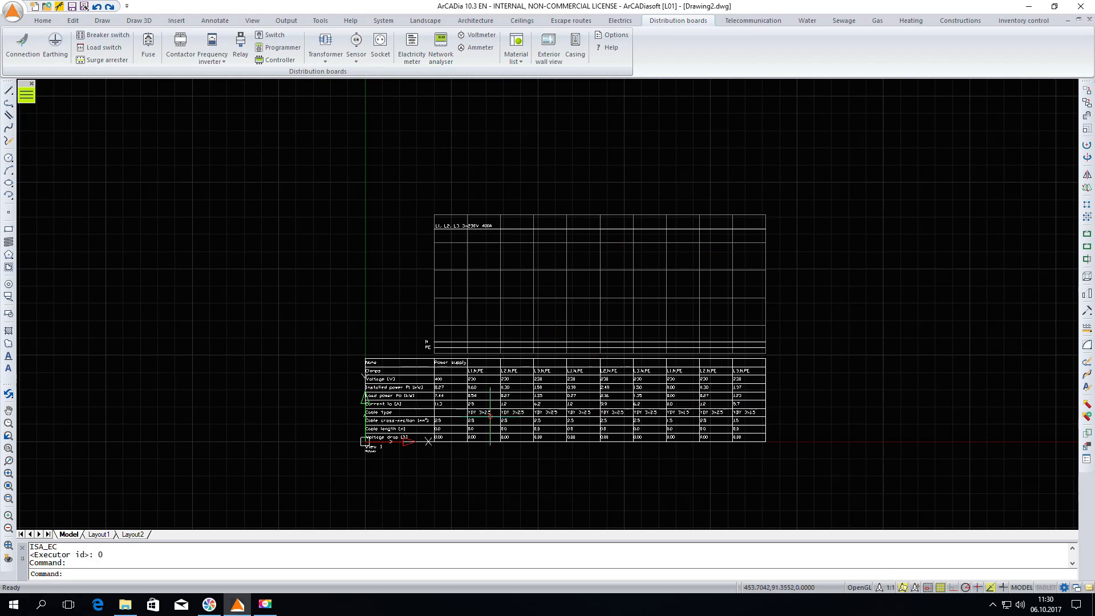
pyautogui.scroll(2, 491, 416)
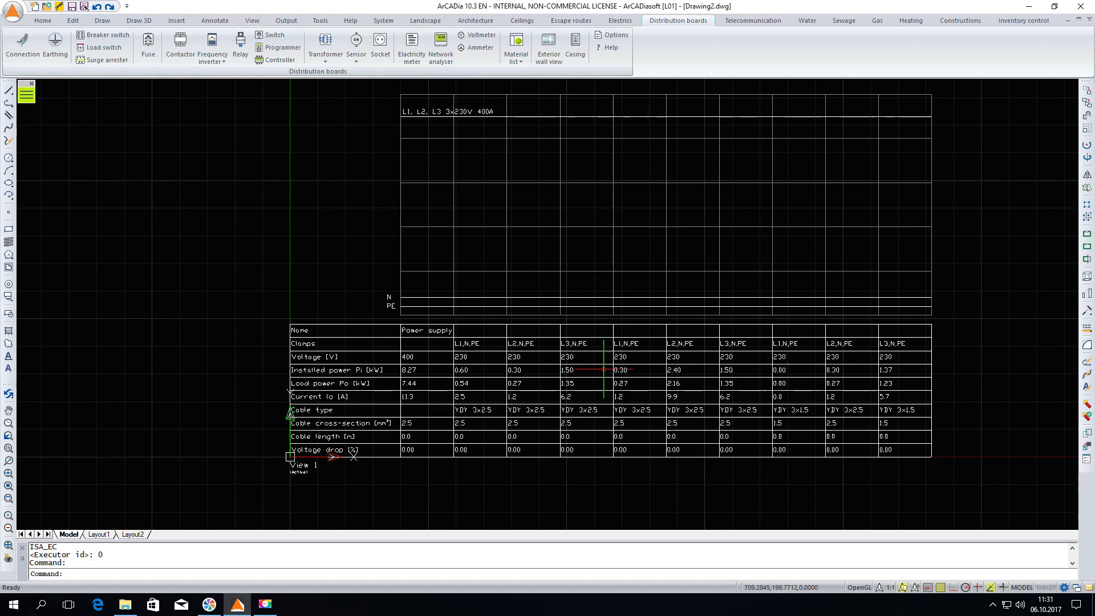
pyautogui.click(941, 589)
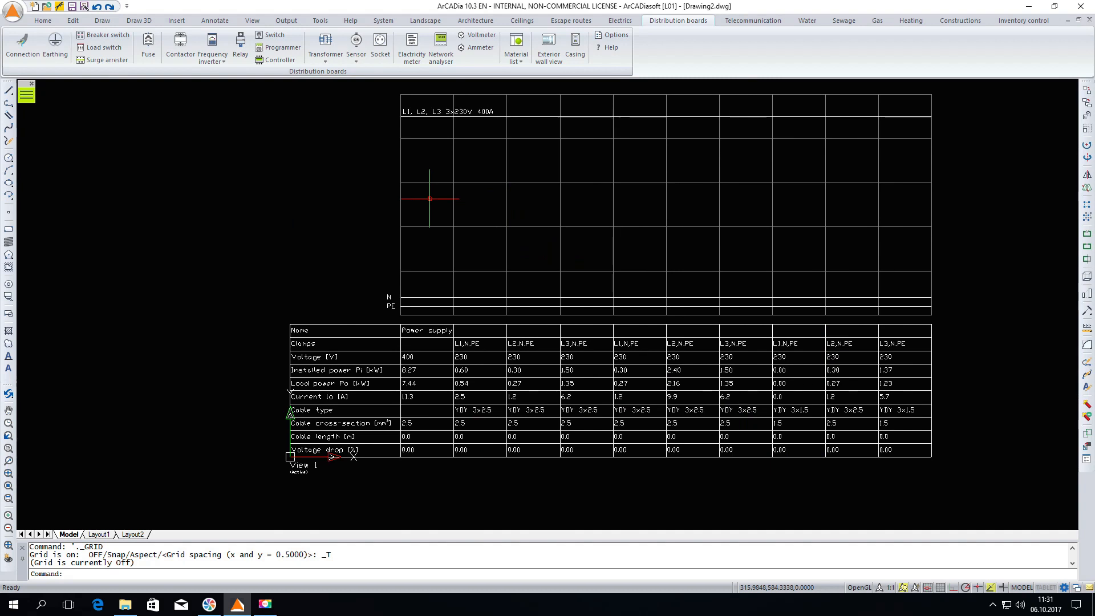
# - Review the power busbar's properties, then open the distribution board diagram's properties and examine the components used in its table
pyautogui.doubleClick(433, 113)
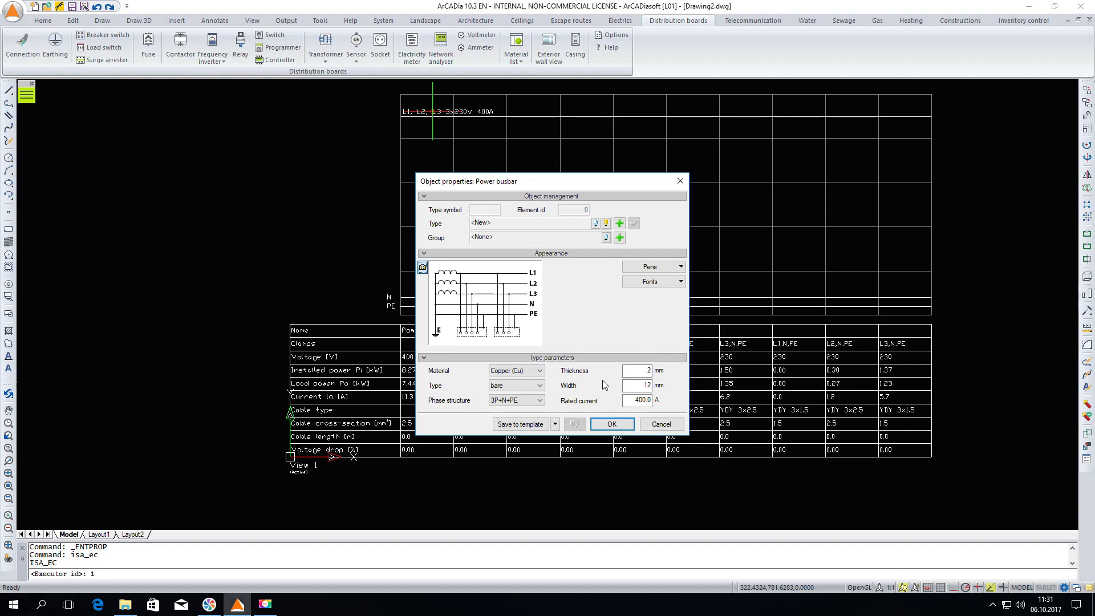
pyautogui.click(608, 429)
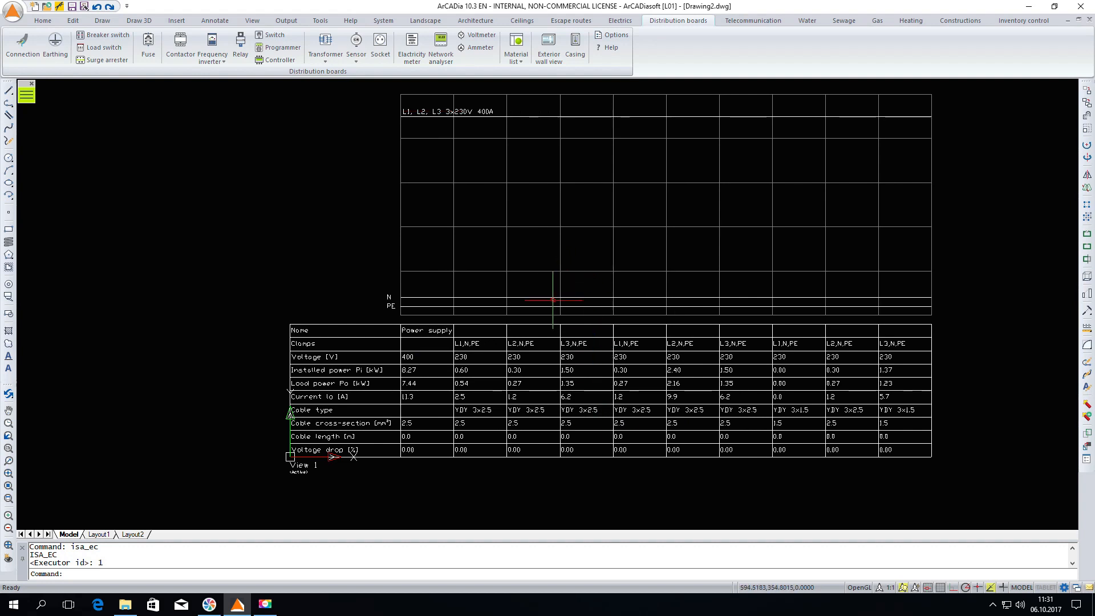
pyautogui.doubleClick(560, 272)
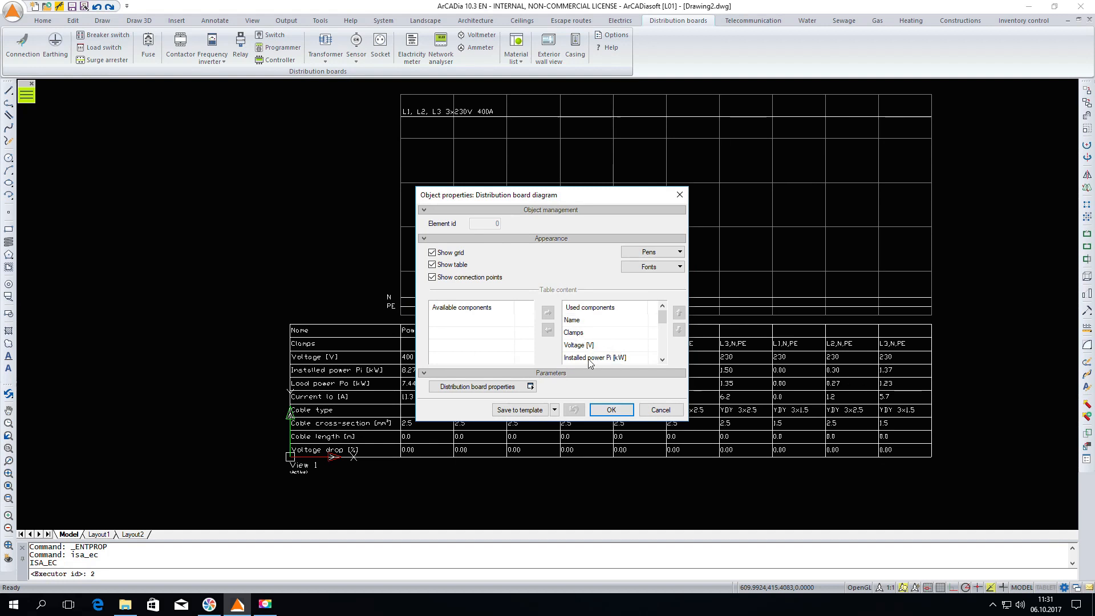
pyautogui.click(631, 333)
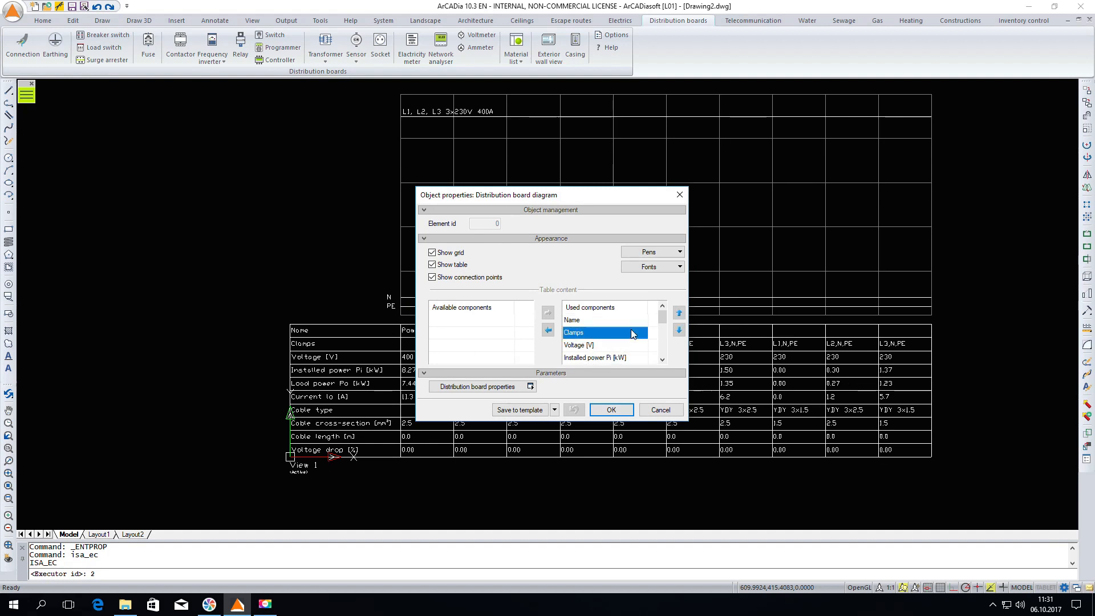
pyautogui.scroll(-1, 632, 333)
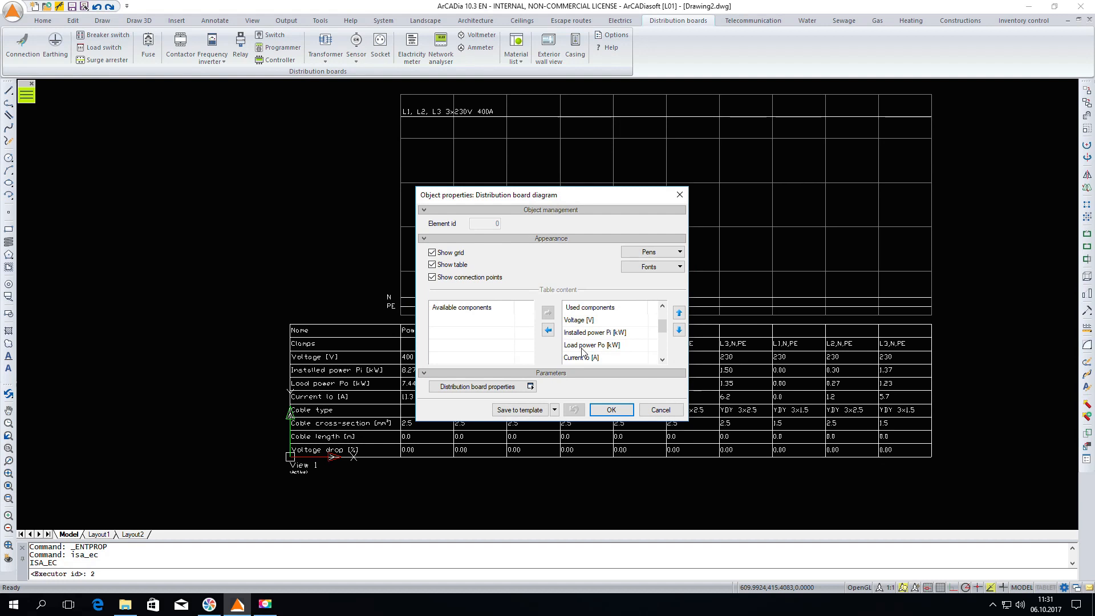
pyautogui.scroll(-1, 637, 342)
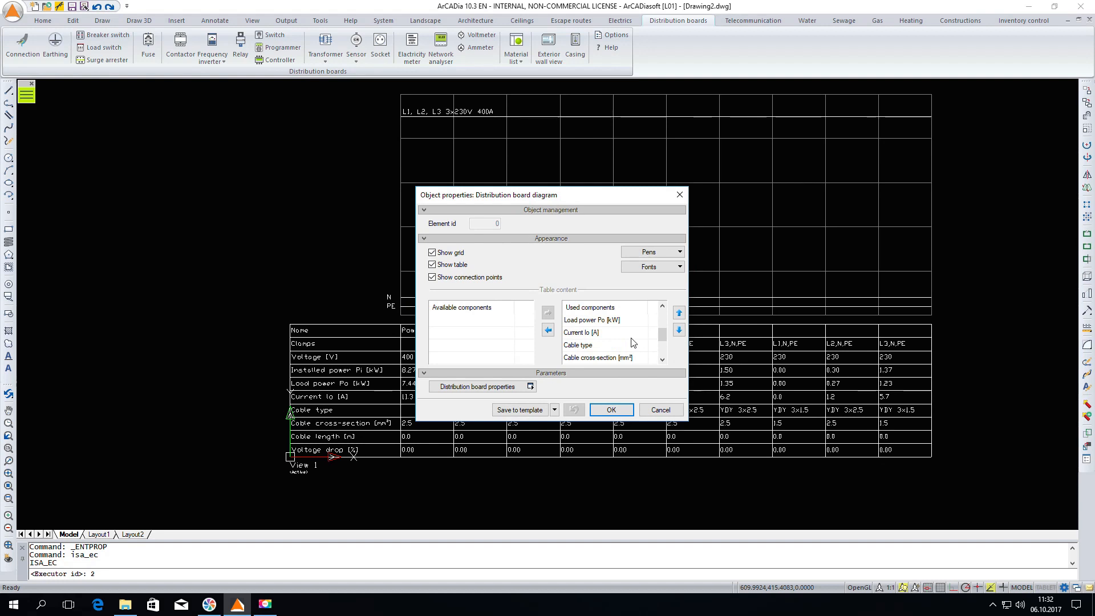
# - Open the distribution board's circuit list and examine the properties of the power supply and the first outlet circuit
pyautogui.click(478, 386)
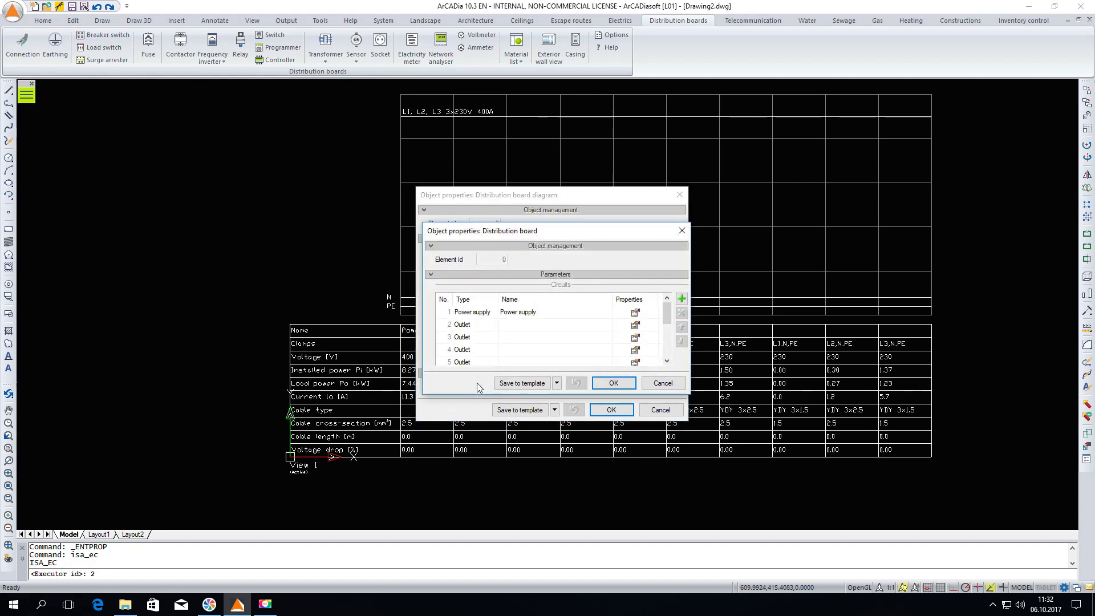
pyautogui.click(635, 313)
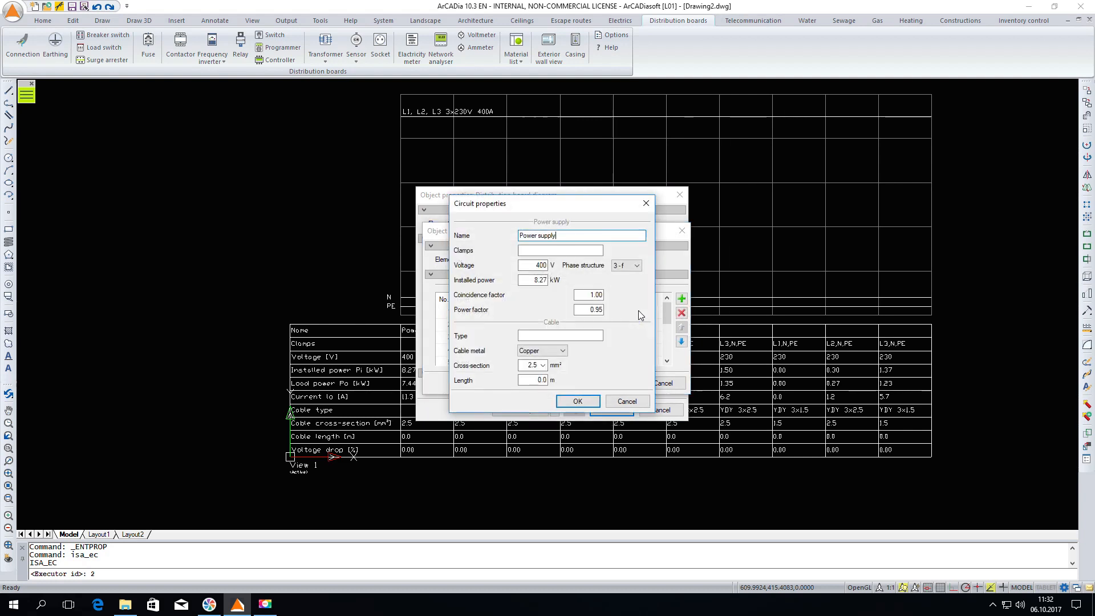
pyautogui.click(593, 399)
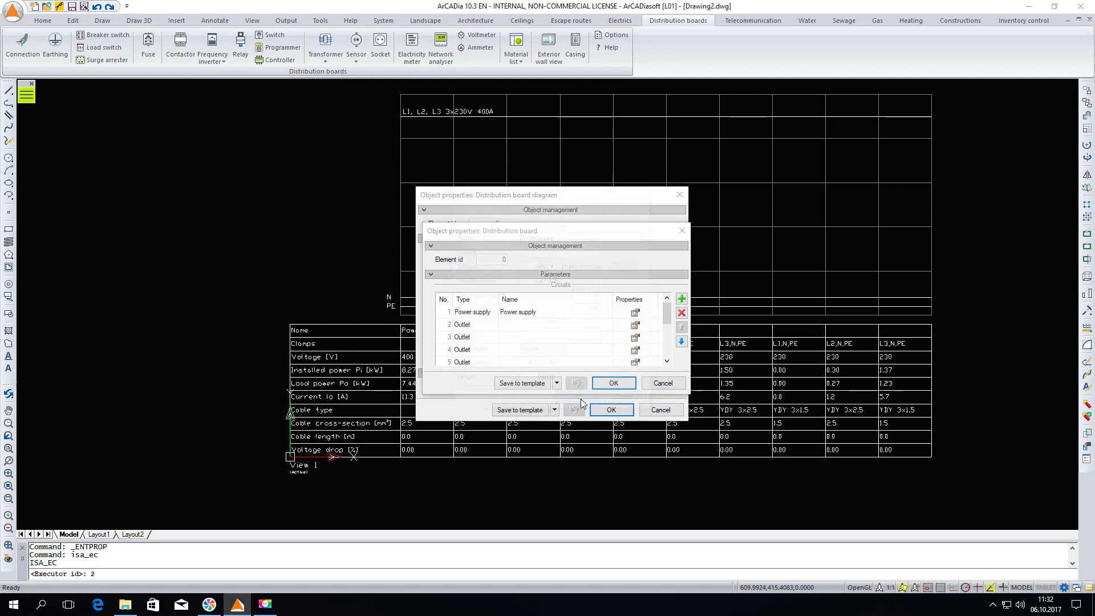
pyautogui.click(635, 327)
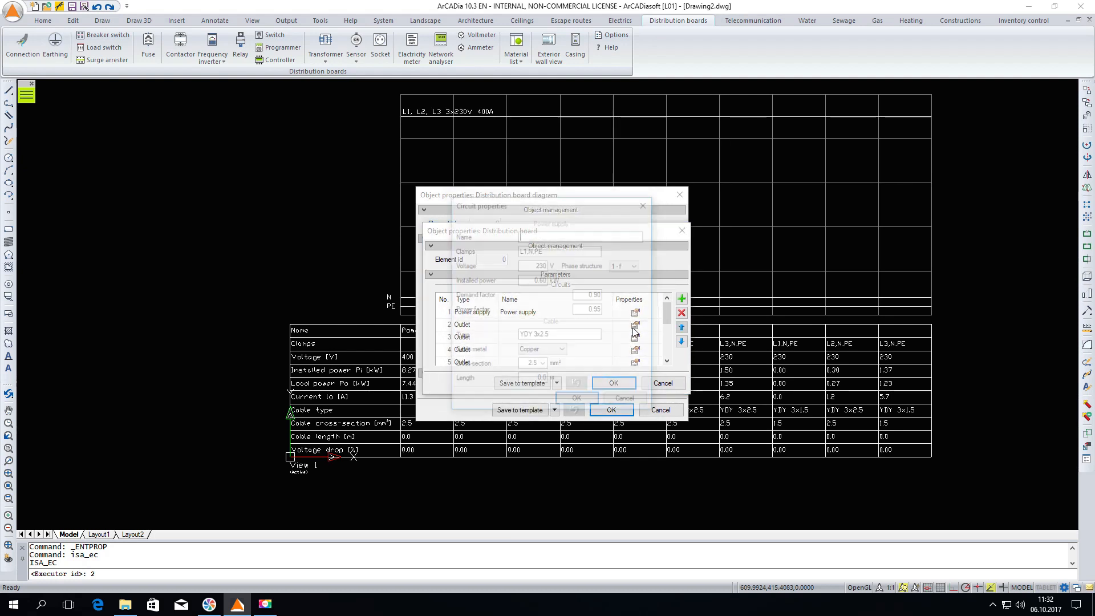
pyautogui.click(577, 401)
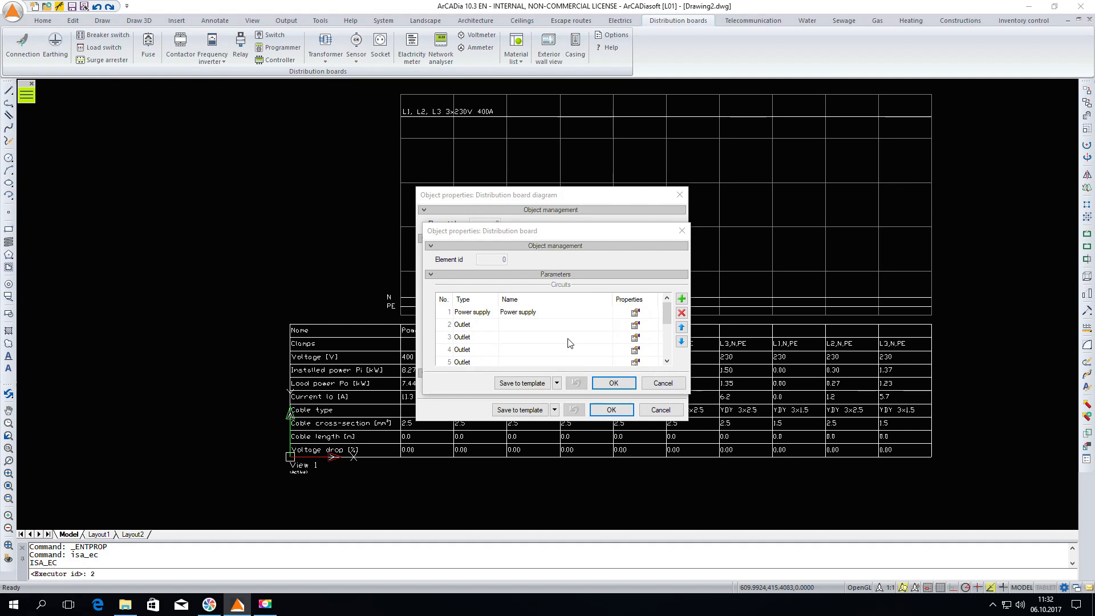
# - Set the power supply circuit's coincidence factor to 0.7 and apply the distribution board and diagram properties
pyautogui.click(634, 312)
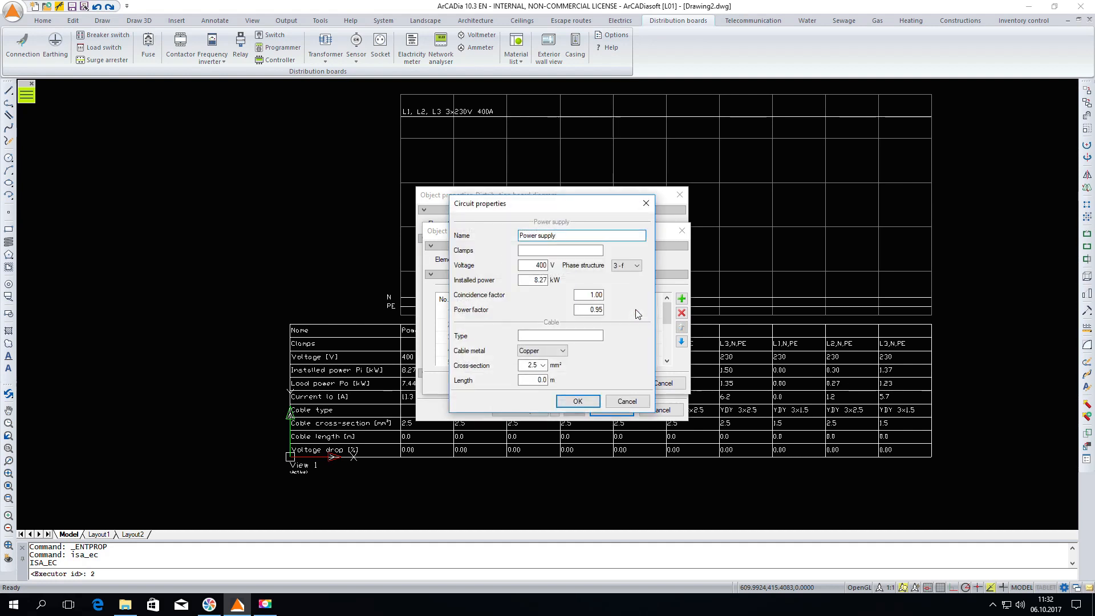
pyautogui.moveTo(582, 295); pyautogui.dragTo(600, 295)
pyautogui.write('0.7')
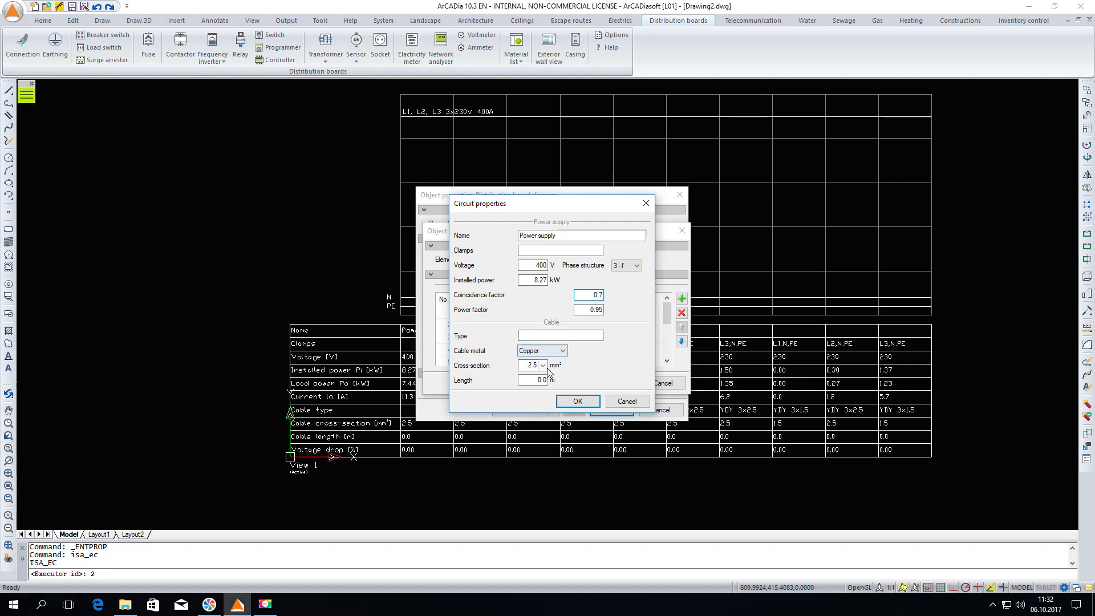
pyautogui.click(577, 402)
pyautogui.click(607, 388)
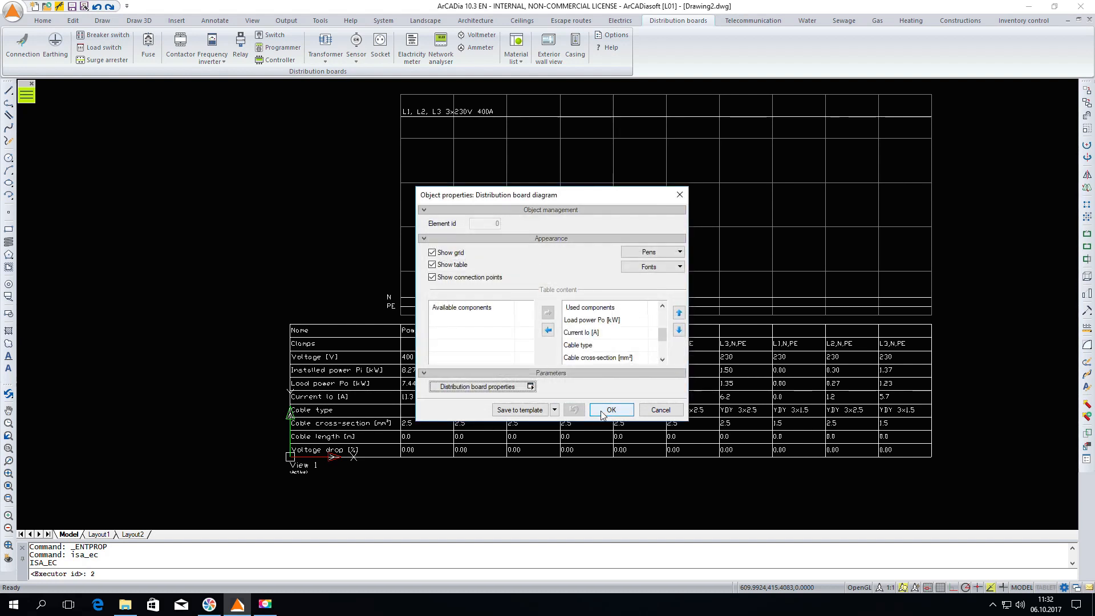
pyautogui.click(601, 414)
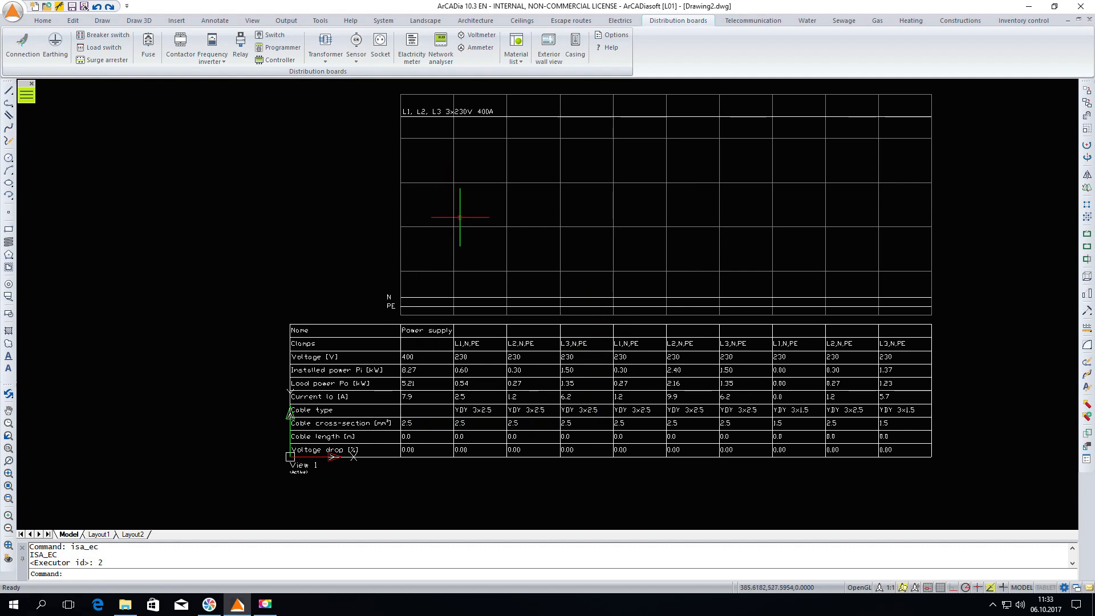
# - Widen the diagram's Power supply column by stretching its outlet-side boundary until the busbar description fits inside
pyautogui.moveTo(431, 223); pyautogui.dragTo(434, 328, button='middle')
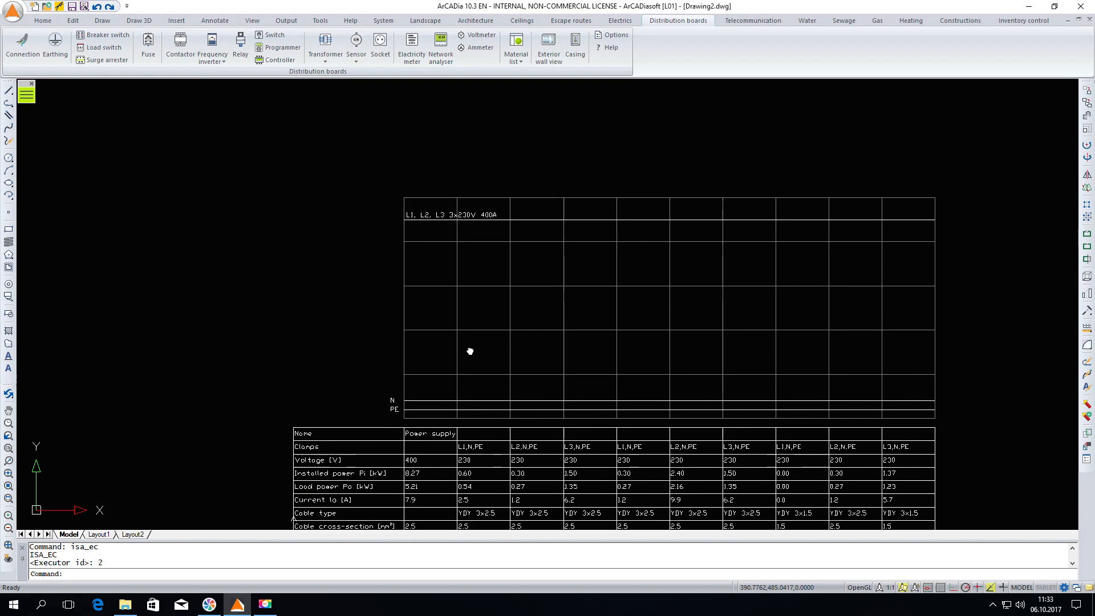
pyautogui.click(438, 199)
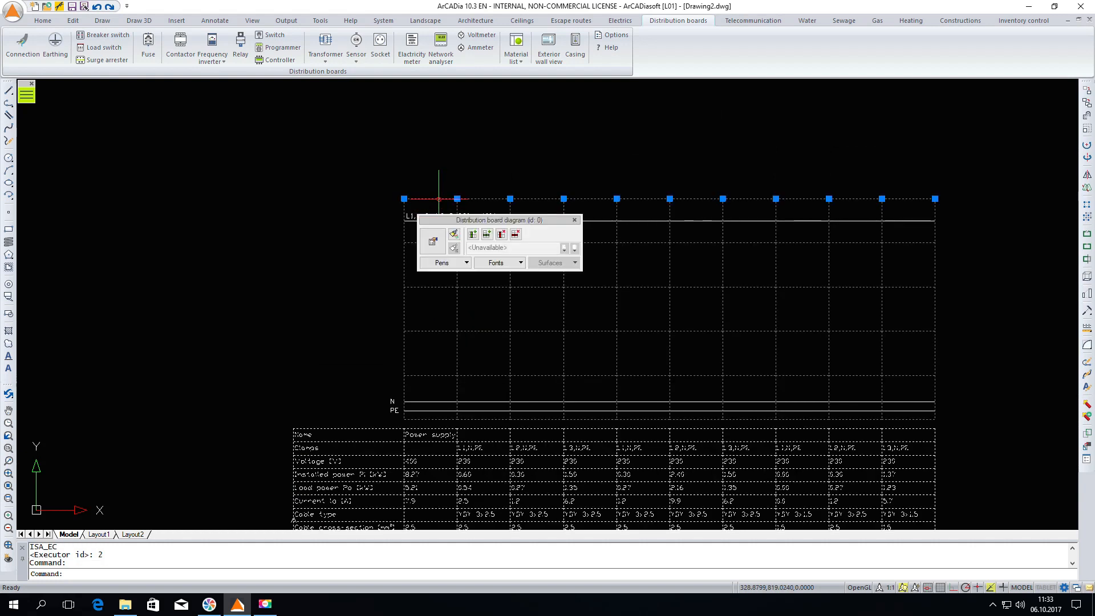
pyautogui.click(456, 198)
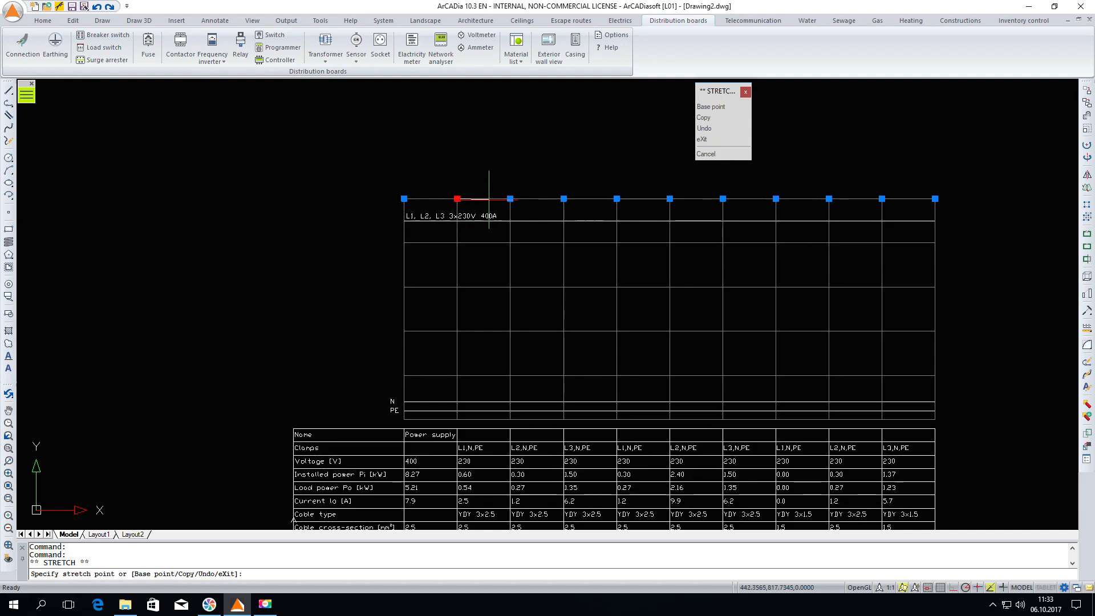
pyautogui.click(499, 199)
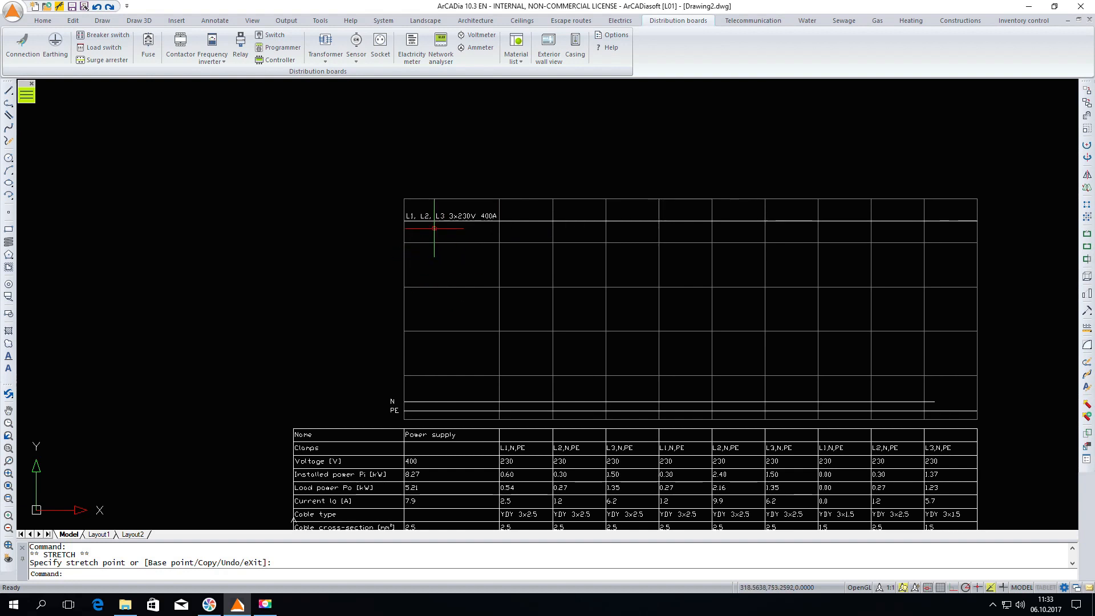
# - Insert a 3-pole 160 A power breaker switch with 1 NO and 1 NC auxiliary contacts below the busbar in the Power supply column
pyautogui.scroll(-2, 434, 228)
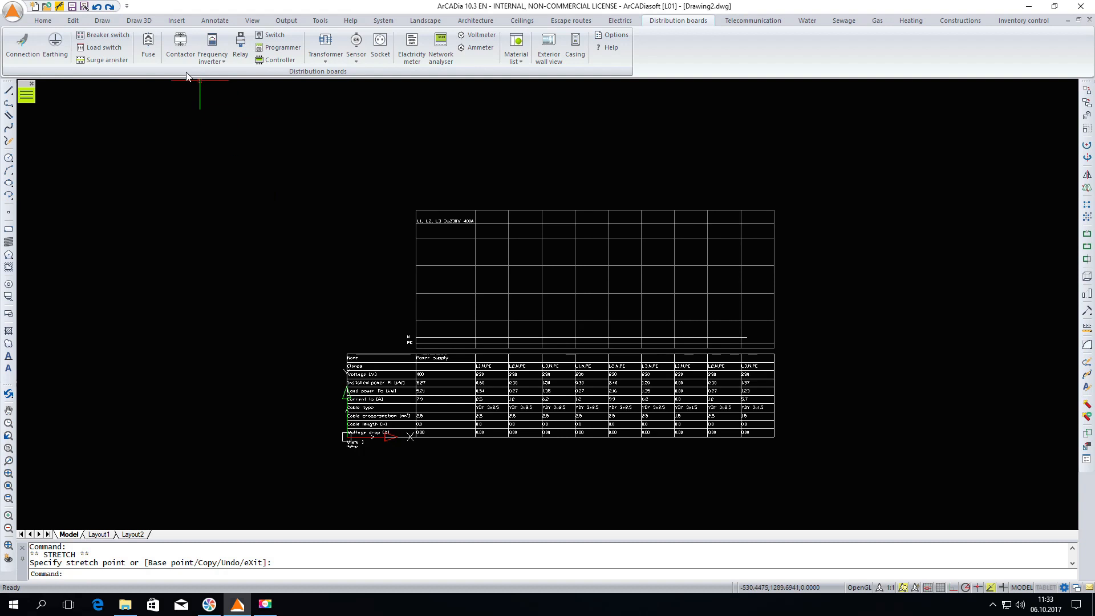
pyautogui.click(90, 37)
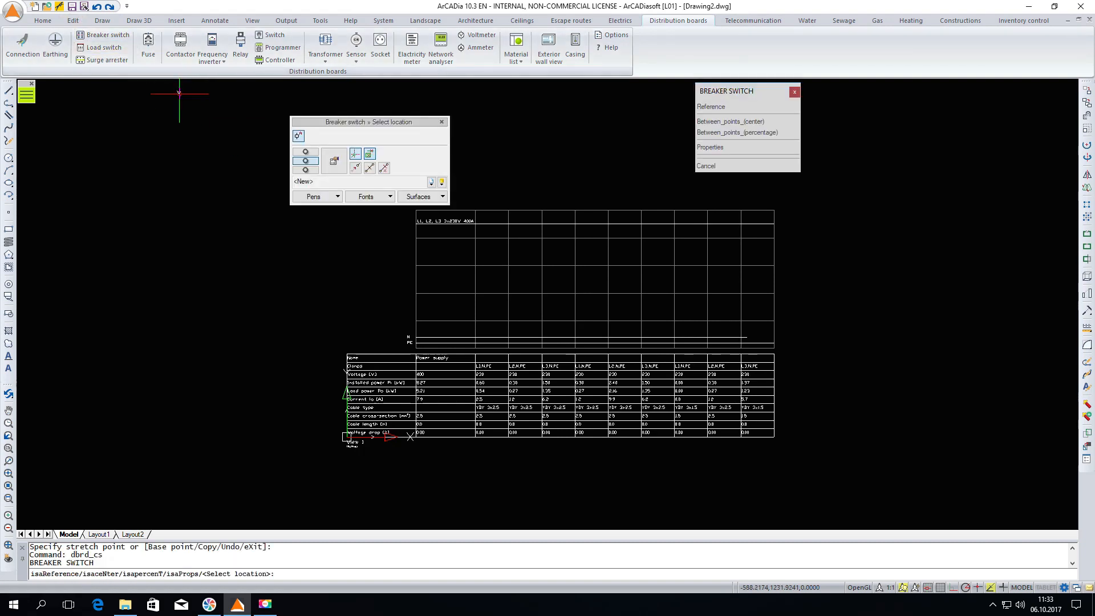
pyautogui.click(336, 164)
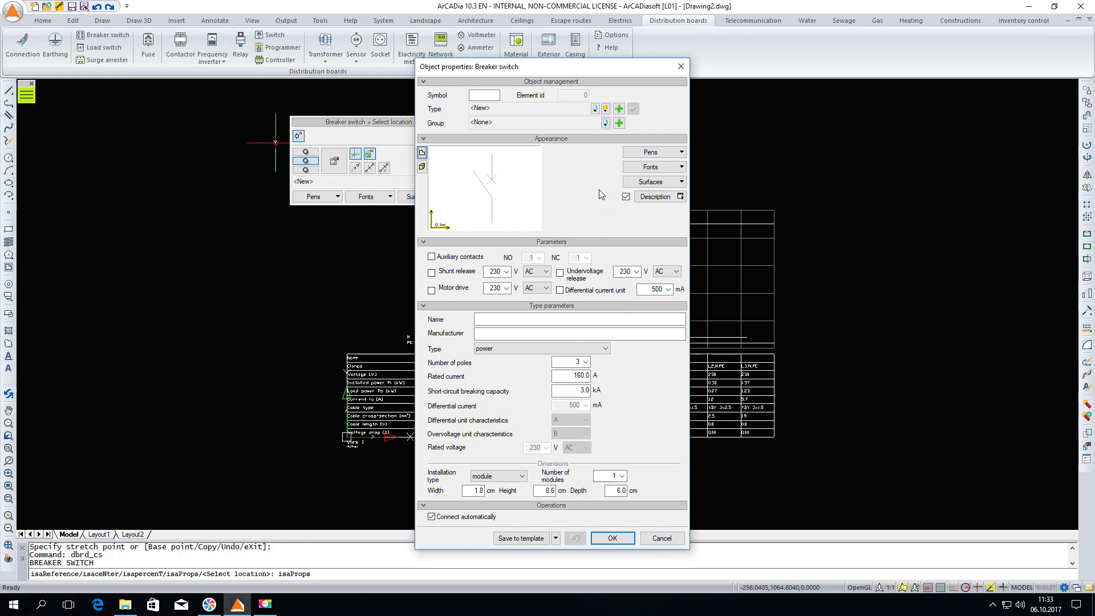
pyautogui.click(605, 110)
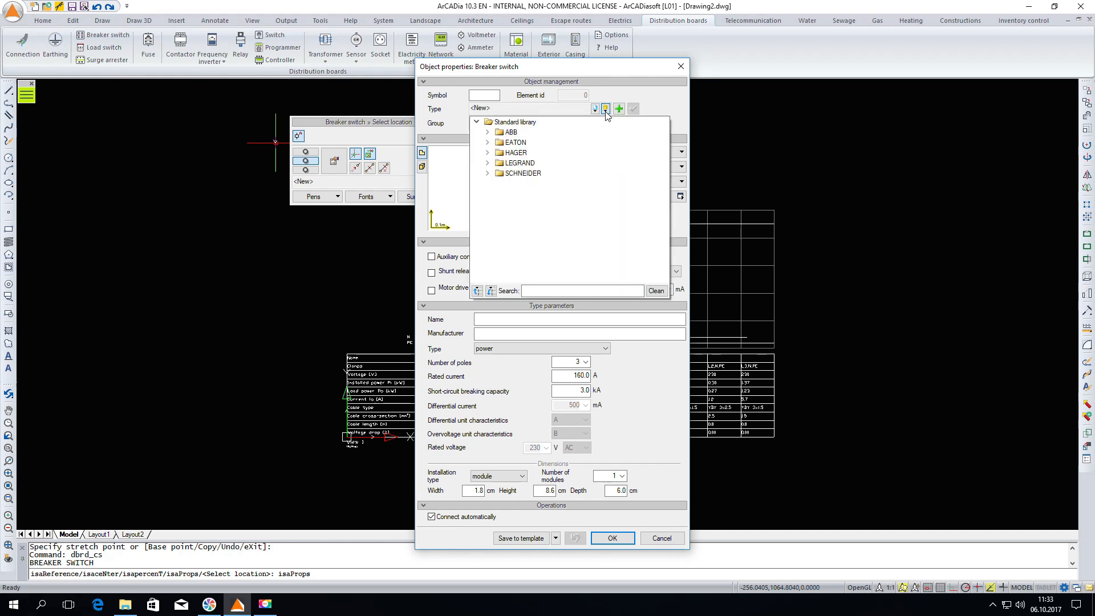
pyautogui.click(648, 359)
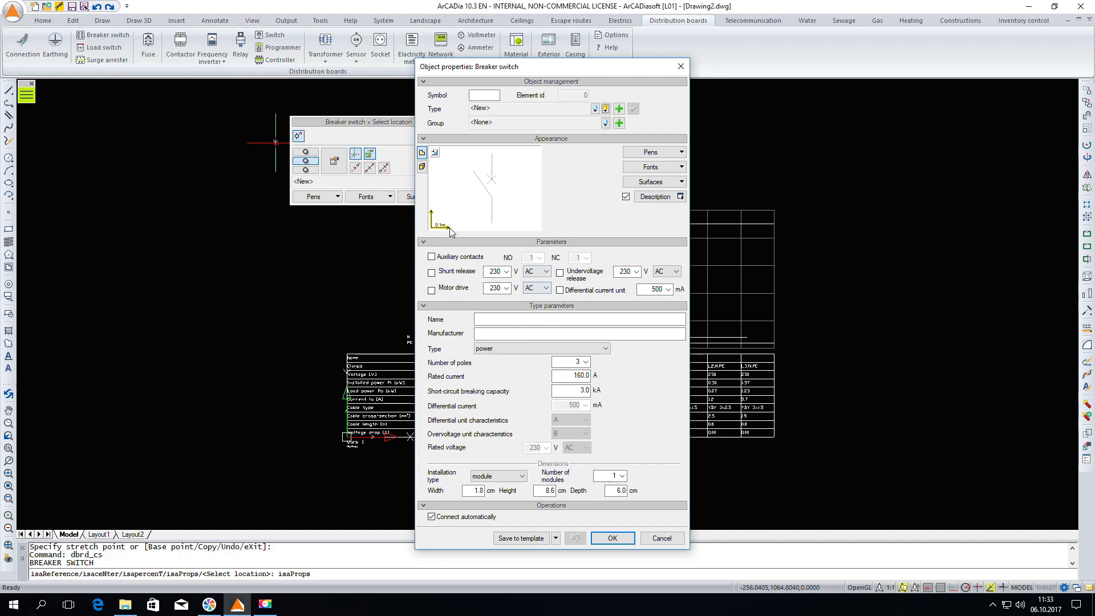
pyautogui.click(432, 257)
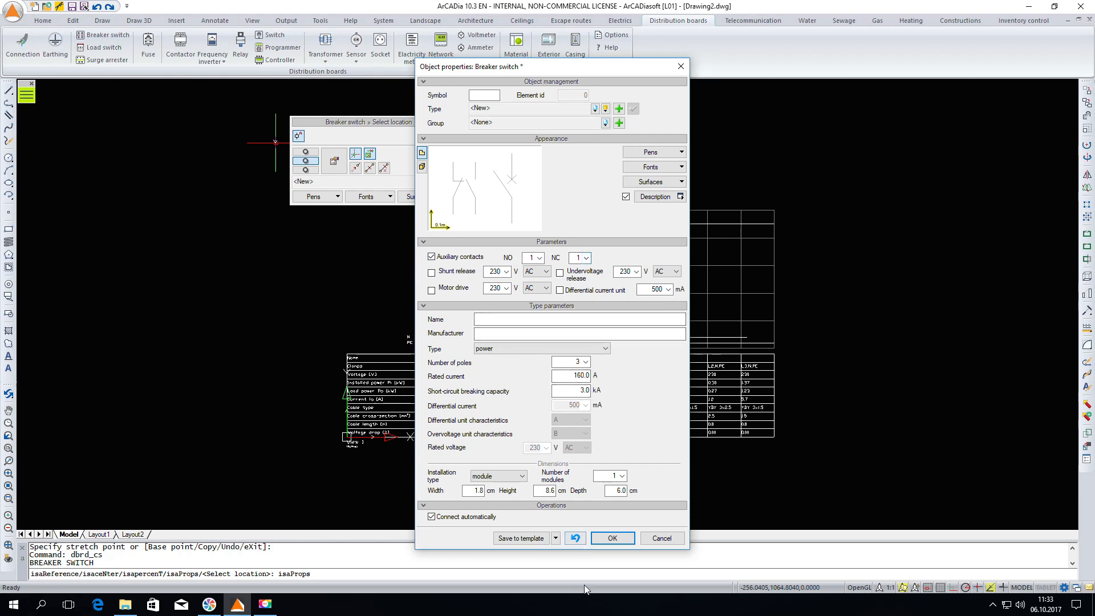
pyautogui.click(613, 538)
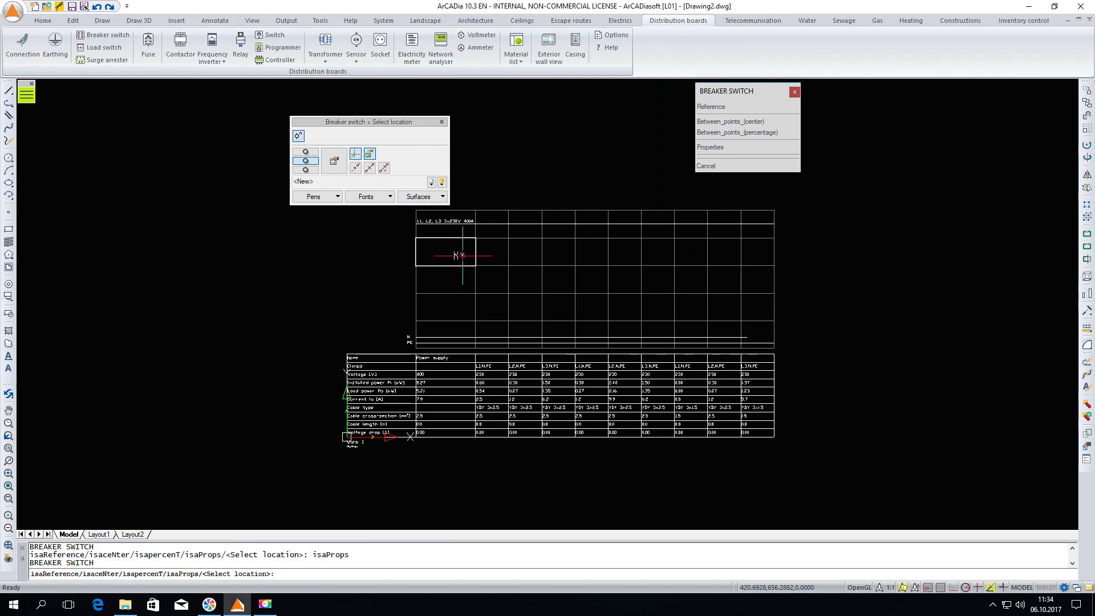
pyautogui.click(445, 252)
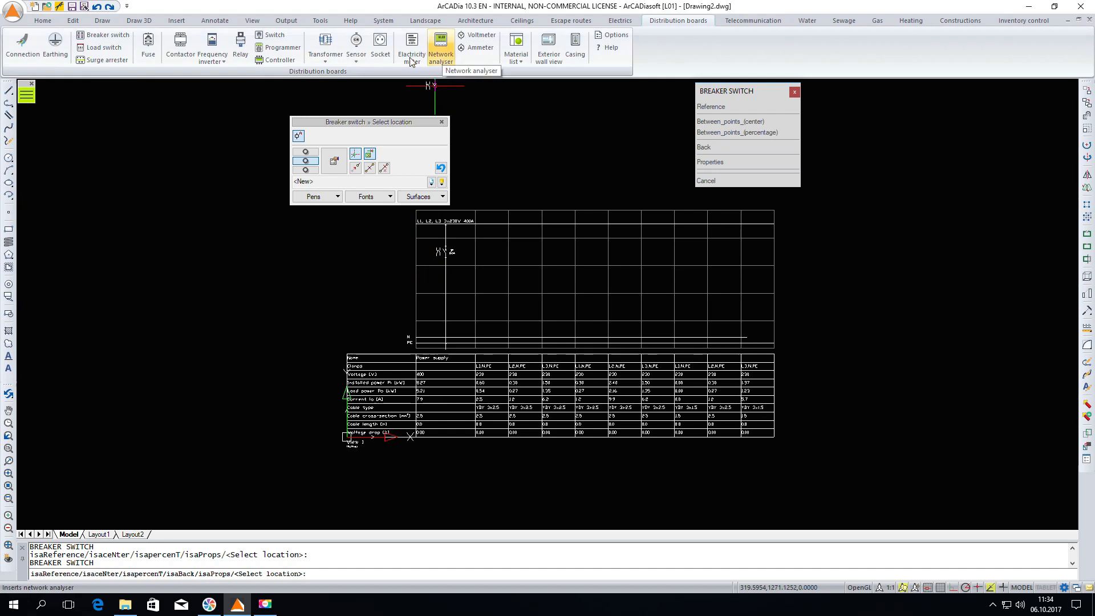
# - Configure a new signalisation device as a single-phase red lamp with a 230 V AC rating and automatic connection disabled
pyautogui.click(356, 62)
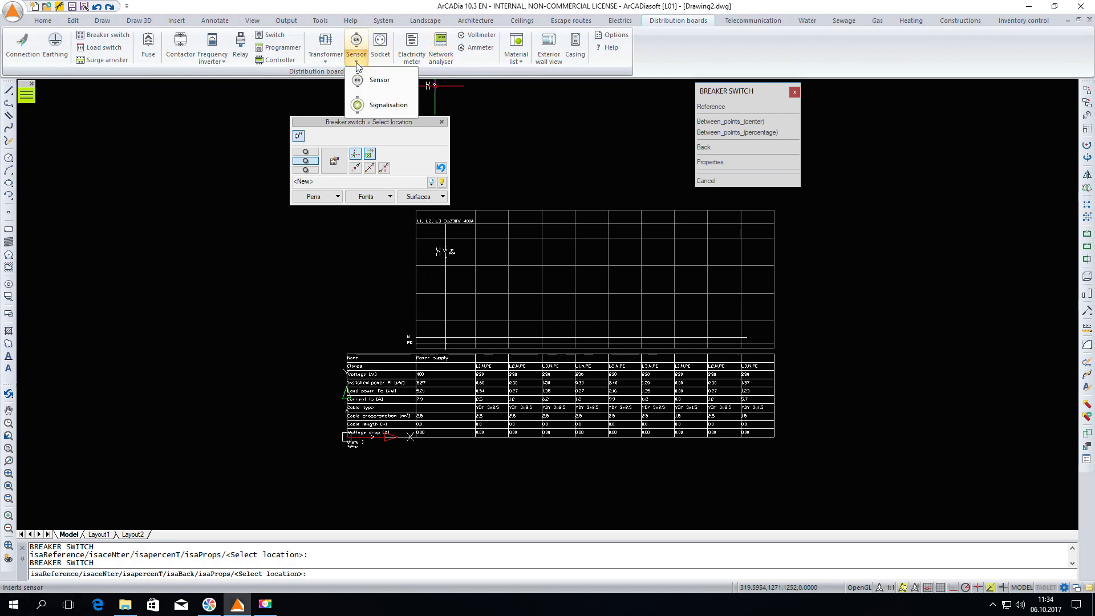
pyautogui.click(359, 109)
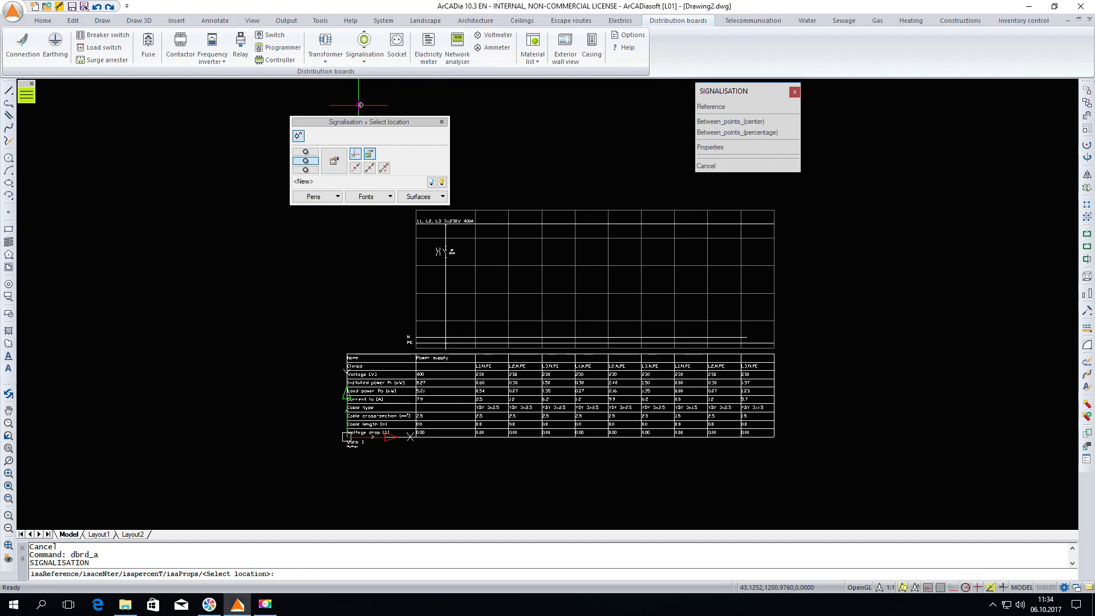
pyautogui.click(335, 162)
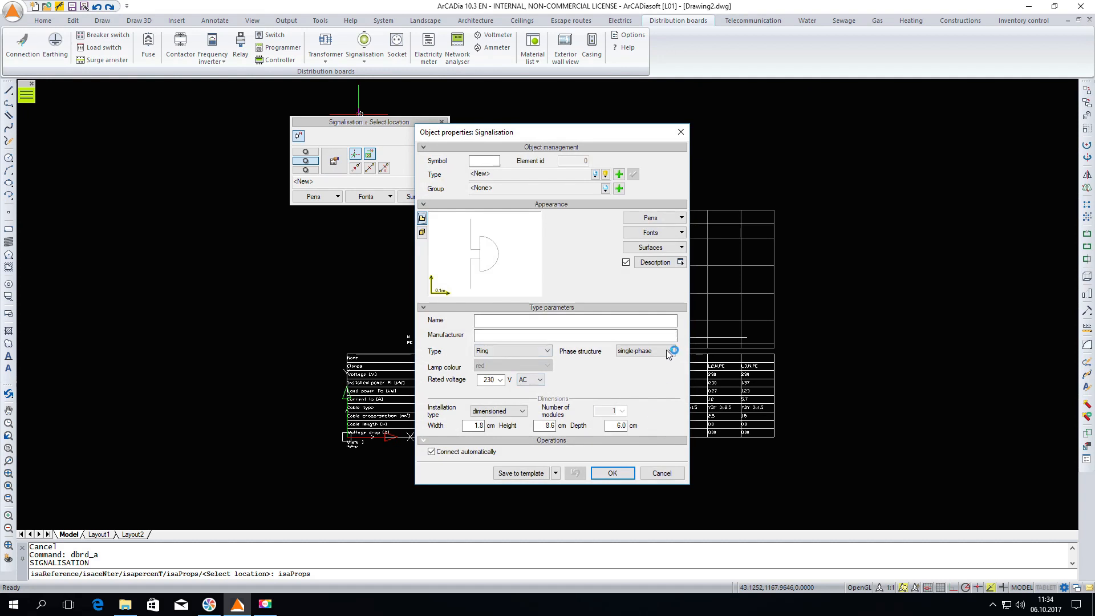
pyautogui.click(534, 351)
pyautogui.click(516, 370)
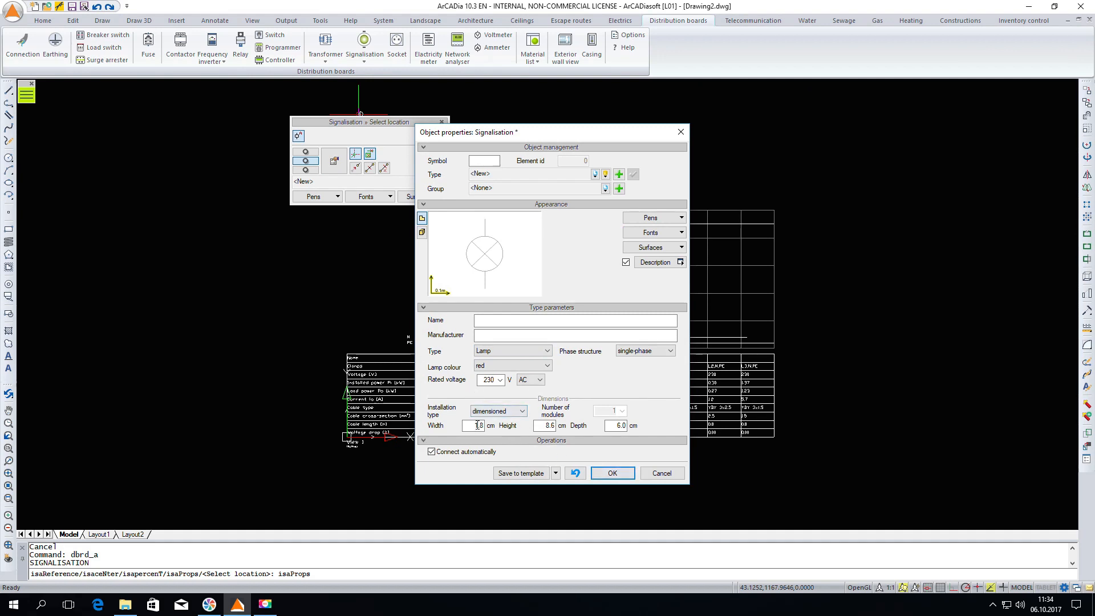
pyautogui.click(432, 452)
pyautogui.click(609, 474)
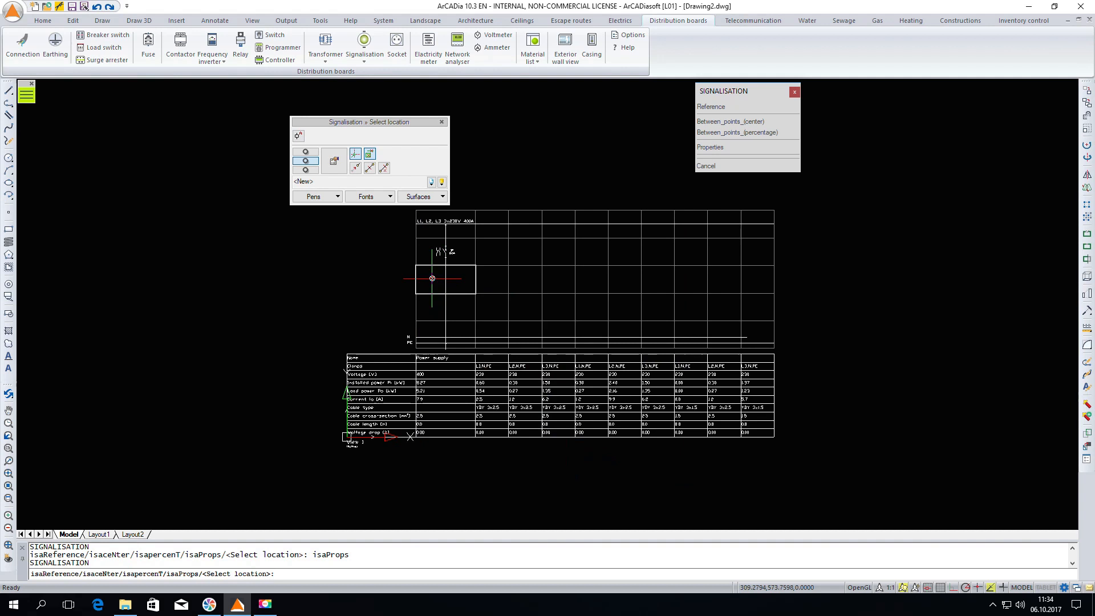
# - Place the signal lamp in the Power supply column, in the grid row beneath the breaker switch and aligned with its NO auxiliary contact
pyautogui.scroll(3, 432, 278)
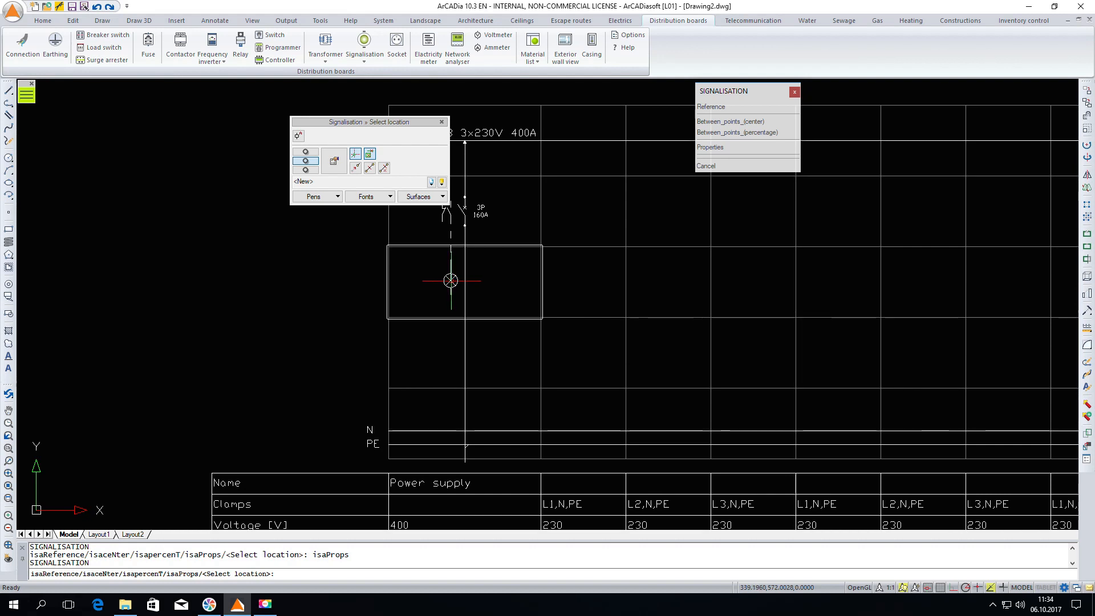
pyautogui.click(450, 281)
pyautogui.press('Return')
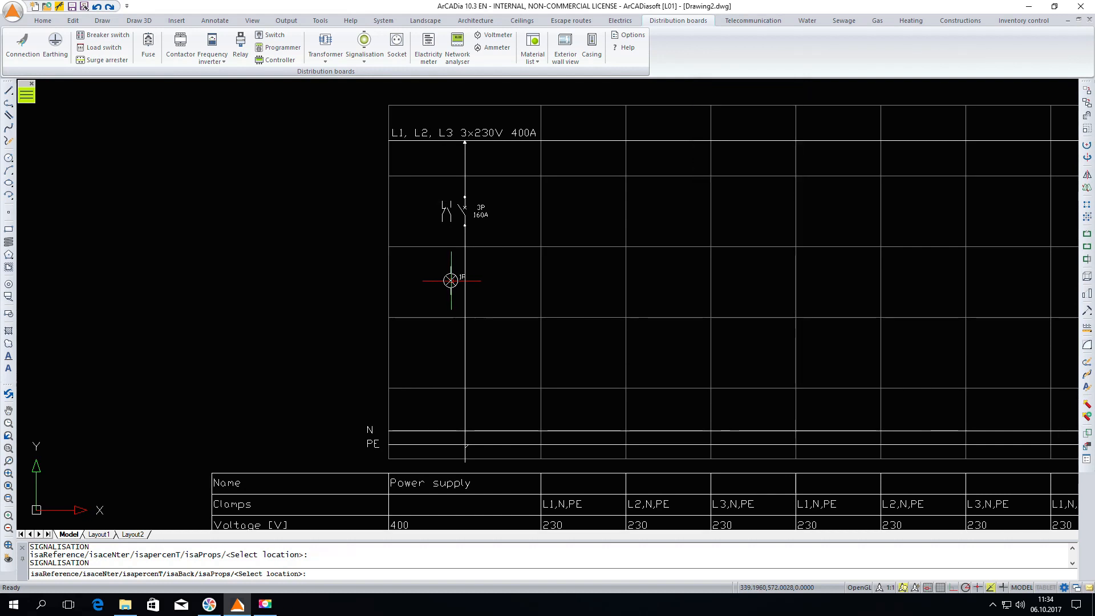
# - With orthogonal mode on, draw an electric connection from the NO auxiliary contact's upper end up and across to the supply line above the breaker
pyautogui.click(26, 48)
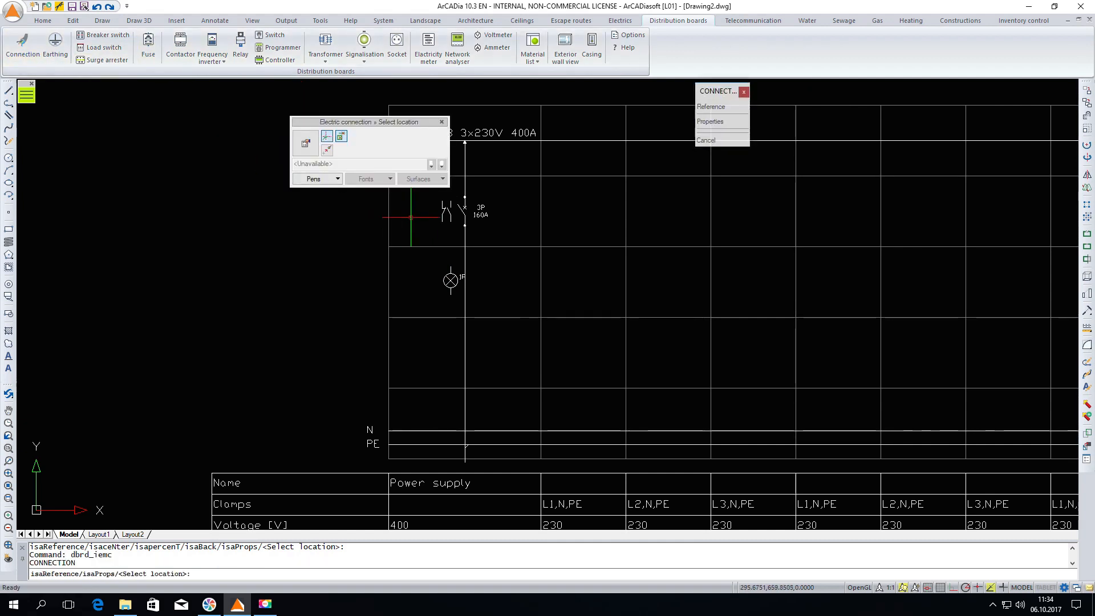
pyautogui.scroll(3, 471, 167)
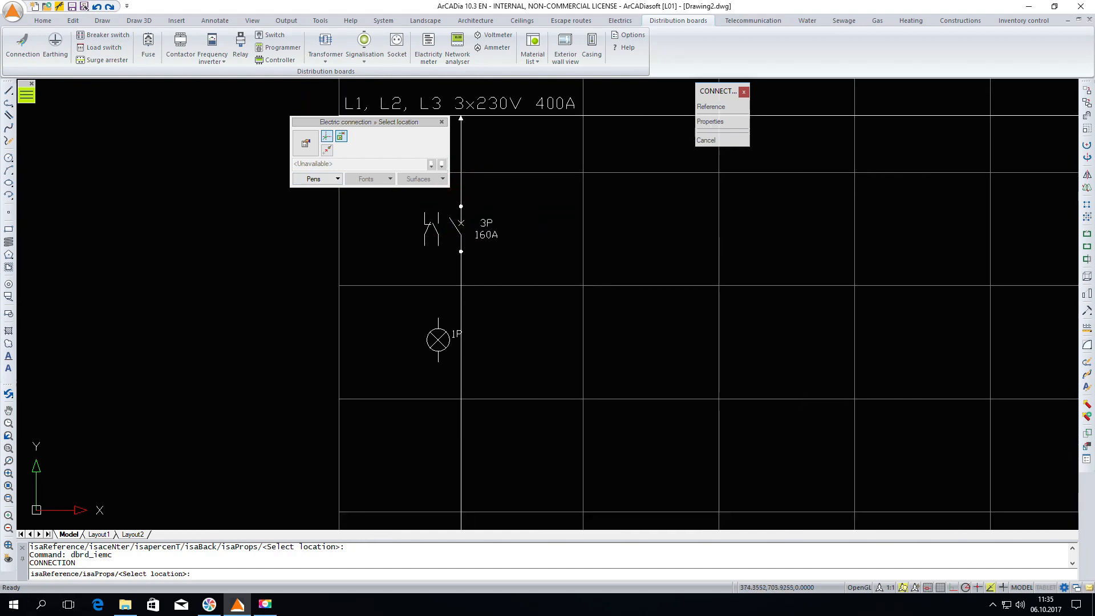
pyautogui.scroll(3, 544, 319)
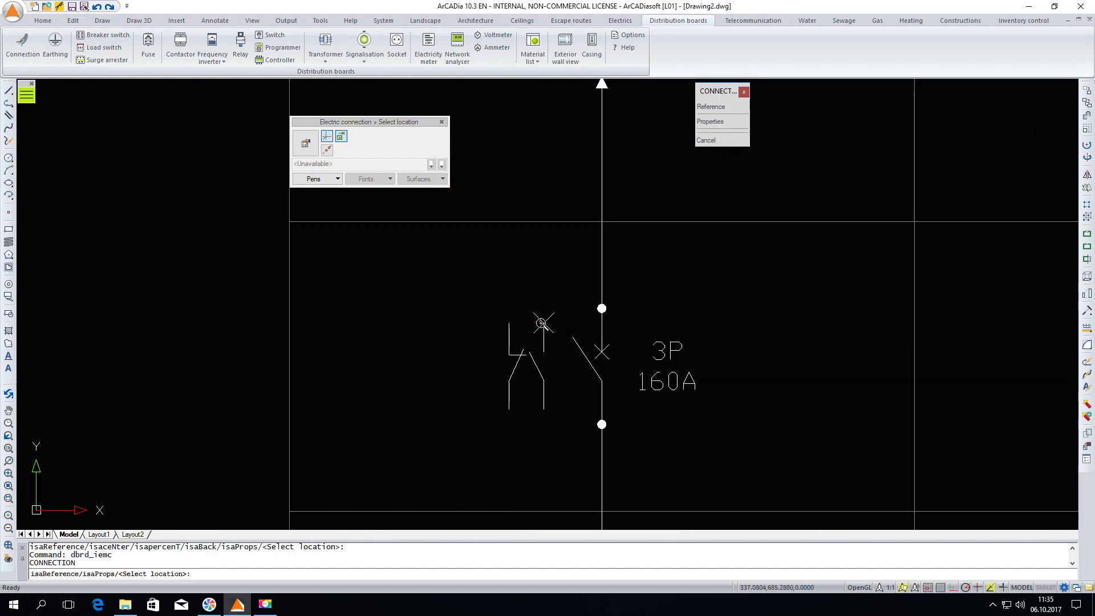
pyautogui.click(541, 323)
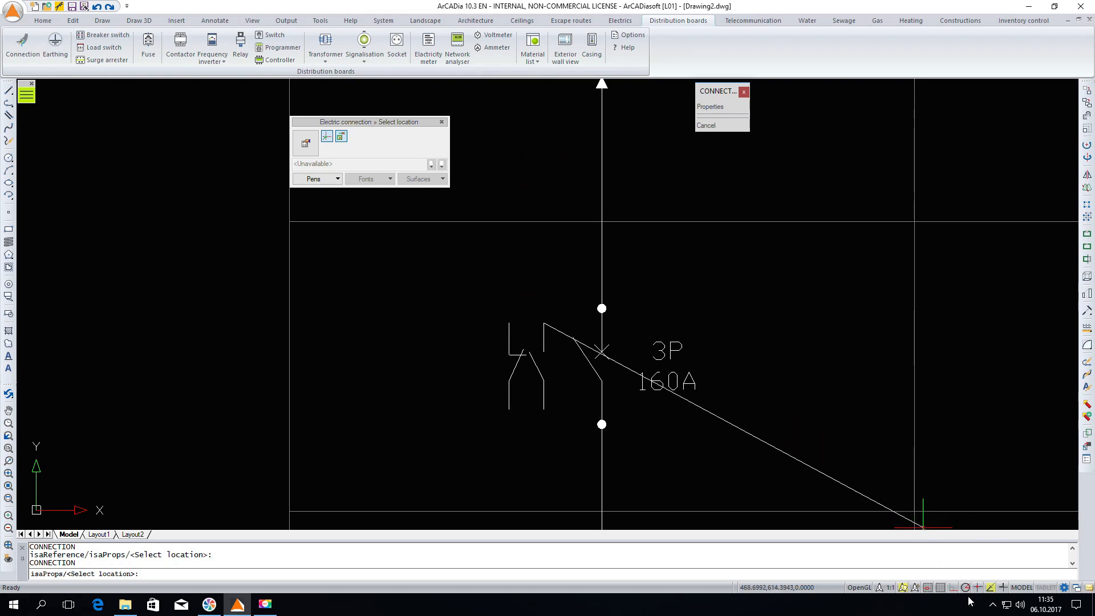
pyautogui.click(952, 588)
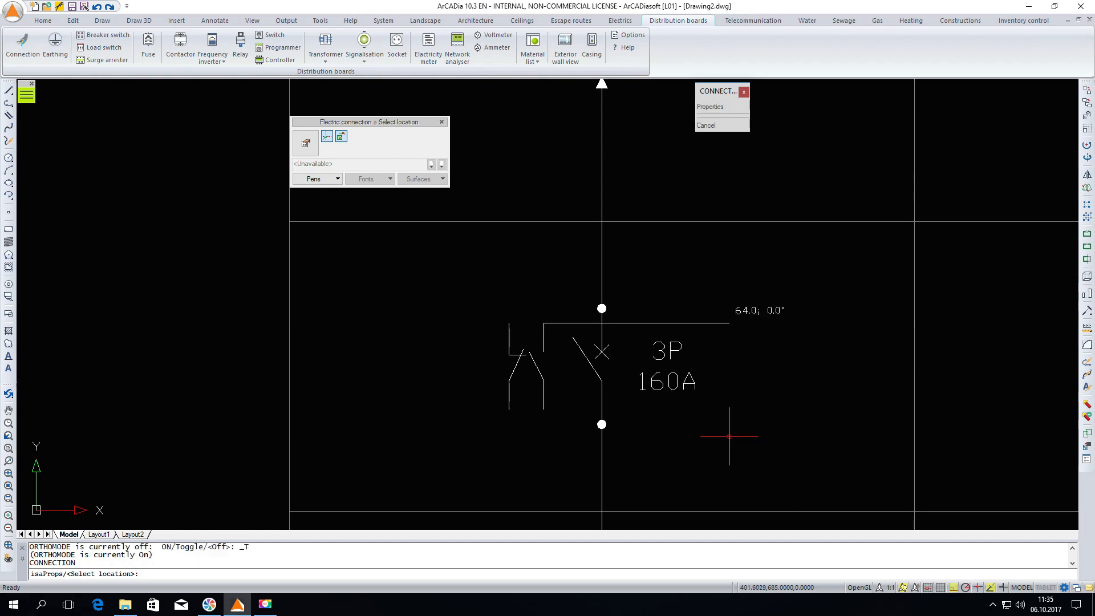
pyautogui.click(539, 177)
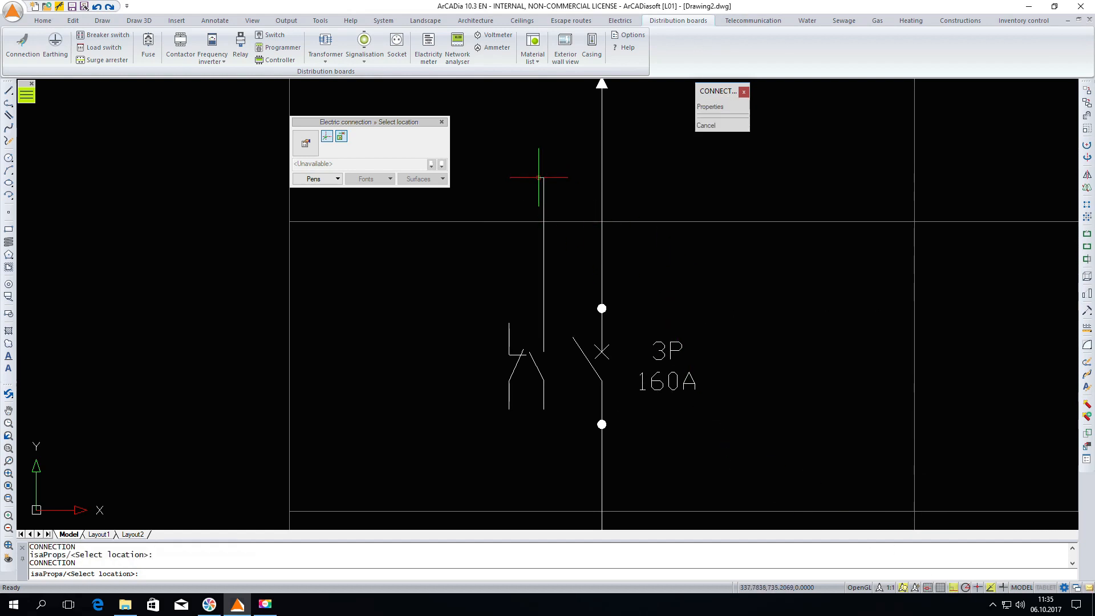
pyautogui.click(600, 177)
# - Draw an electric connection from the NO auxiliary contact's lower end to the upper terminal of the signal lamp
pyautogui.rightClick(605, 268)
pyautogui.click(652, 275)
pyautogui.scroll(-3, 570, 240)
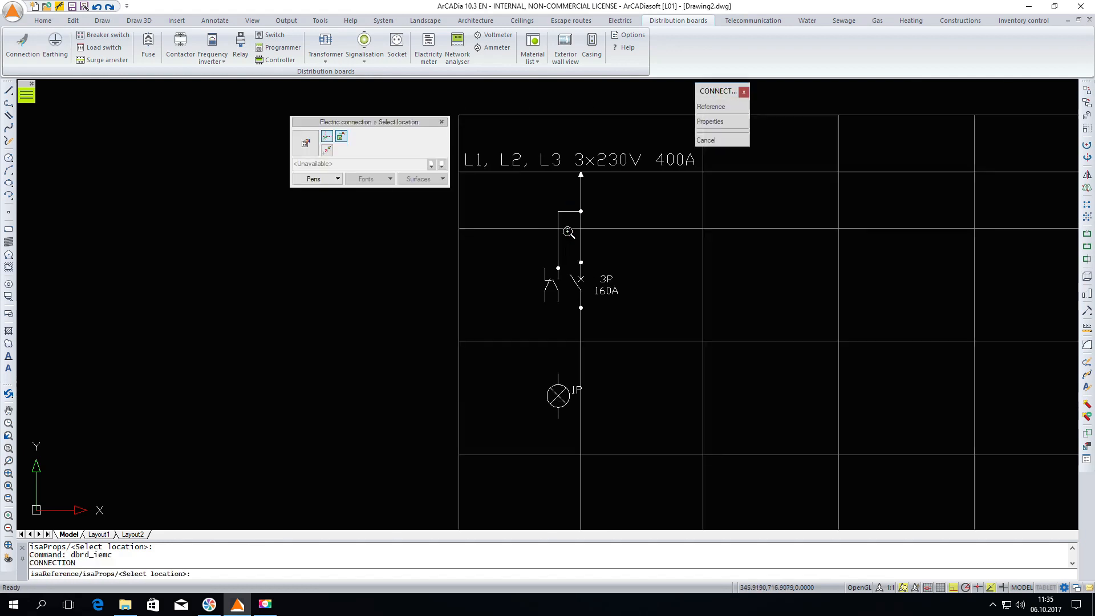
pyautogui.click(557, 301)
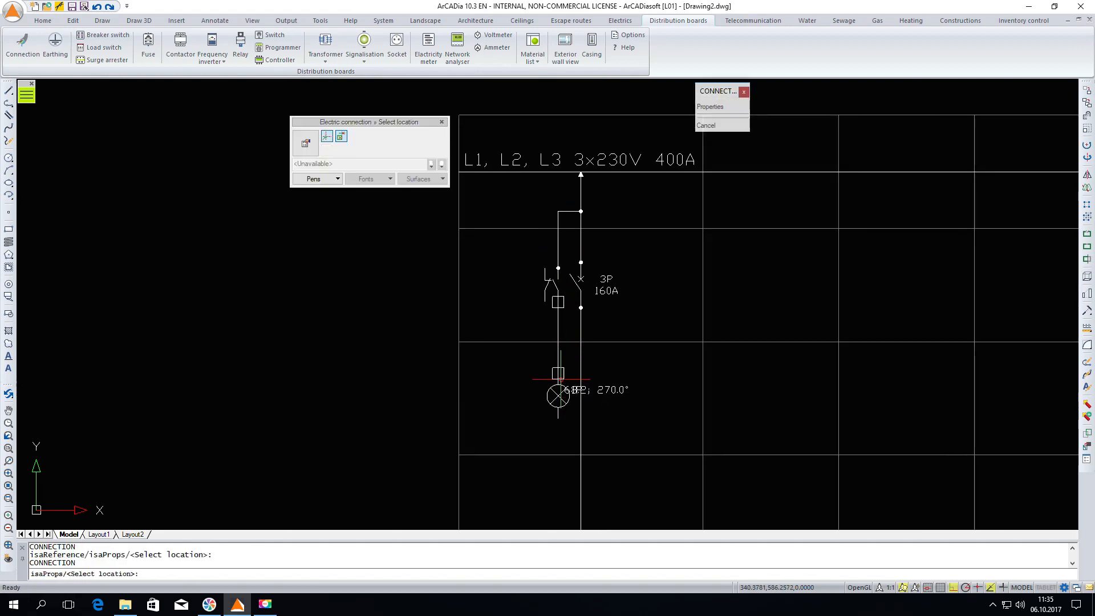
pyautogui.click(558, 376)
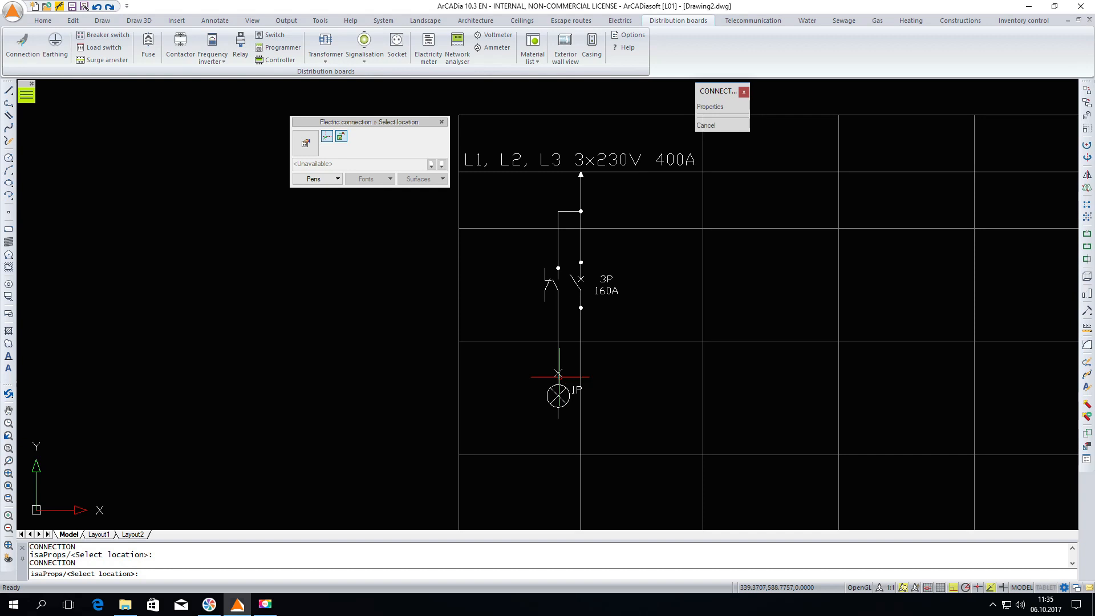
pyautogui.press('Escape')
# - Draw an electric connection from the signal lamp's lower terminal straight down to the N bar
pyautogui.scroll(-1, 529, 314)
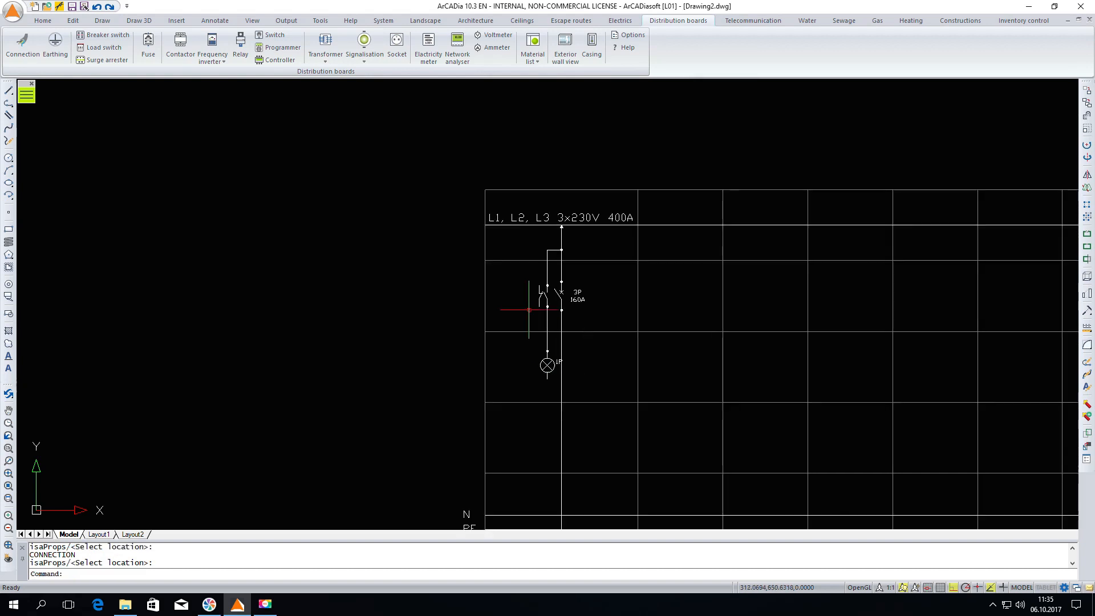
pyautogui.rightClick(527, 402)
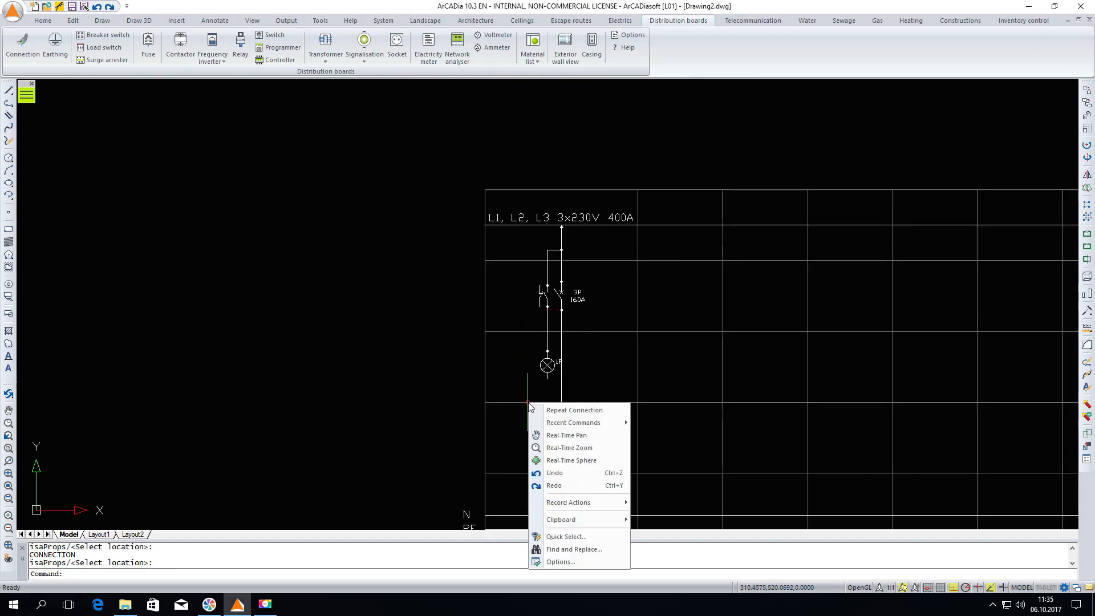
pyautogui.click(575, 410)
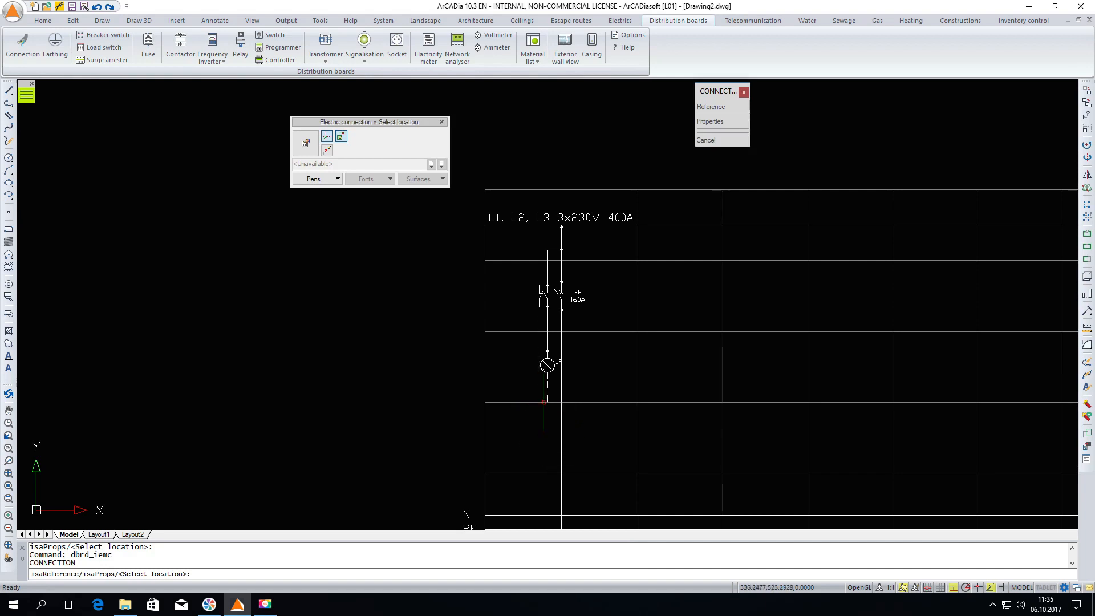
pyautogui.click(549, 381)
pyautogui.scroll(-1, 557, 319)
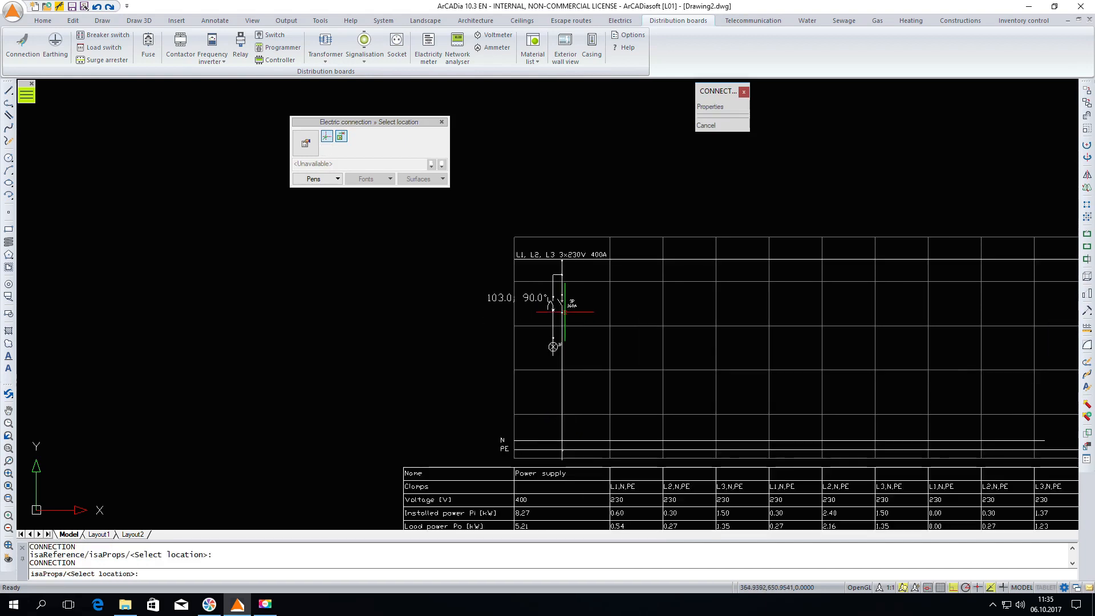
pyautogui.scroll(2, 562, 440)
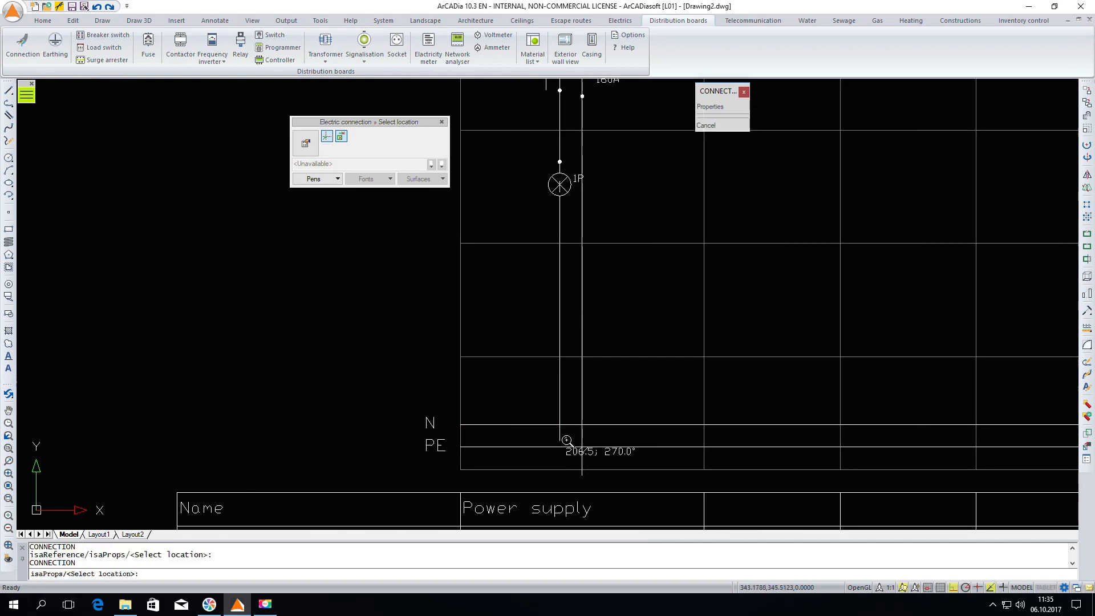
pyautogui.click(562, 425)
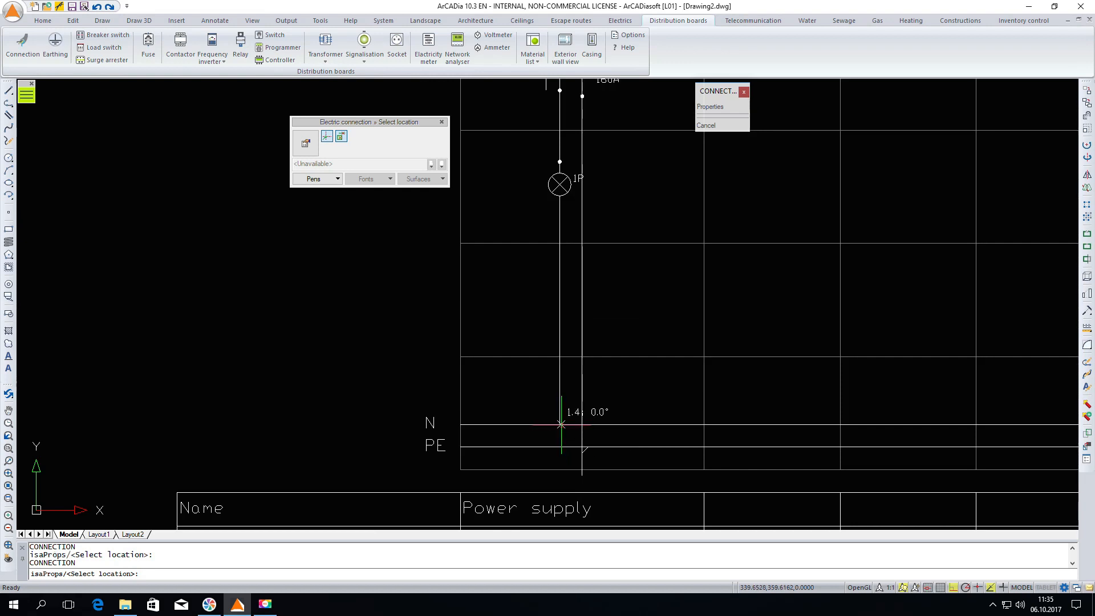
pyautogui.press('Escape')
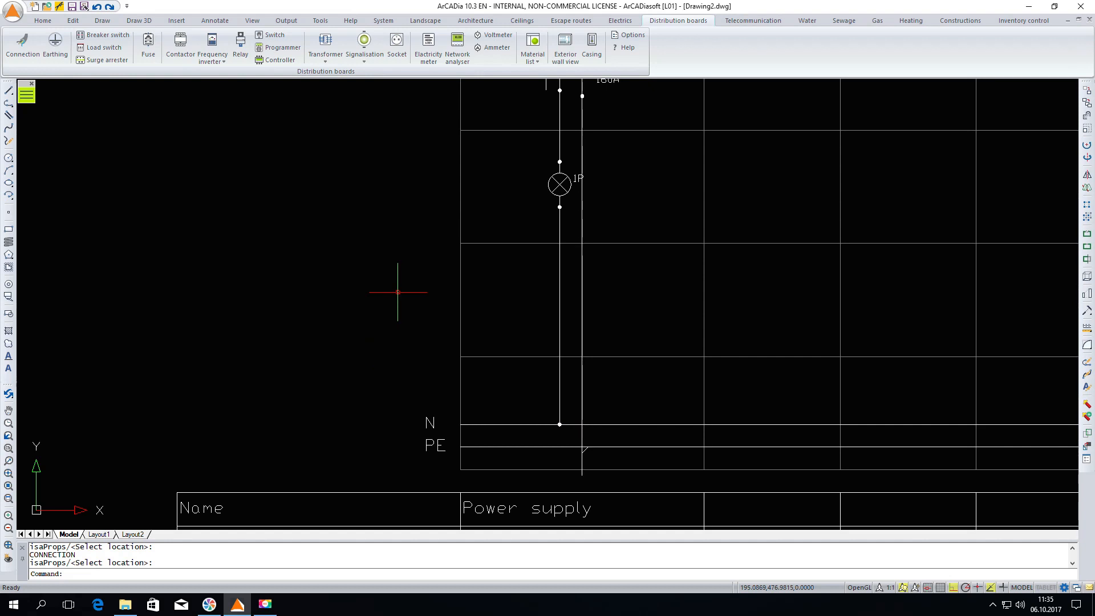
# - Insert an empty column into the distribution board diagram directly after the Power supply column
pyautogui.scroll(-2, 530, 319)
pyautogui.scroll(-2, 521, 337)
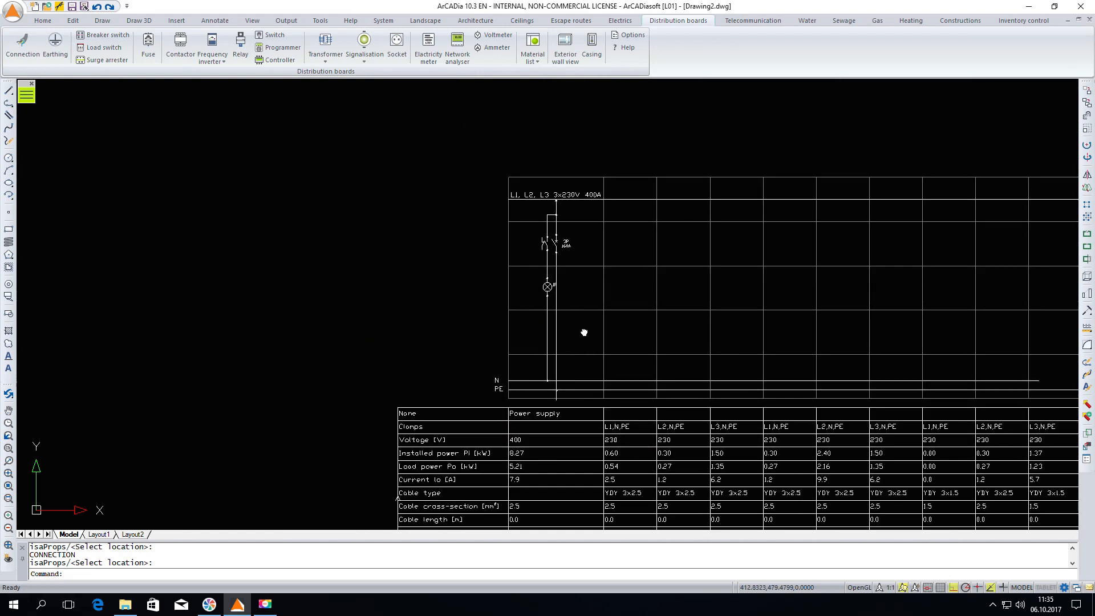
pyautogui.moveTo(582, 332); pyautogui.dragTo(566, 348, button='middle')
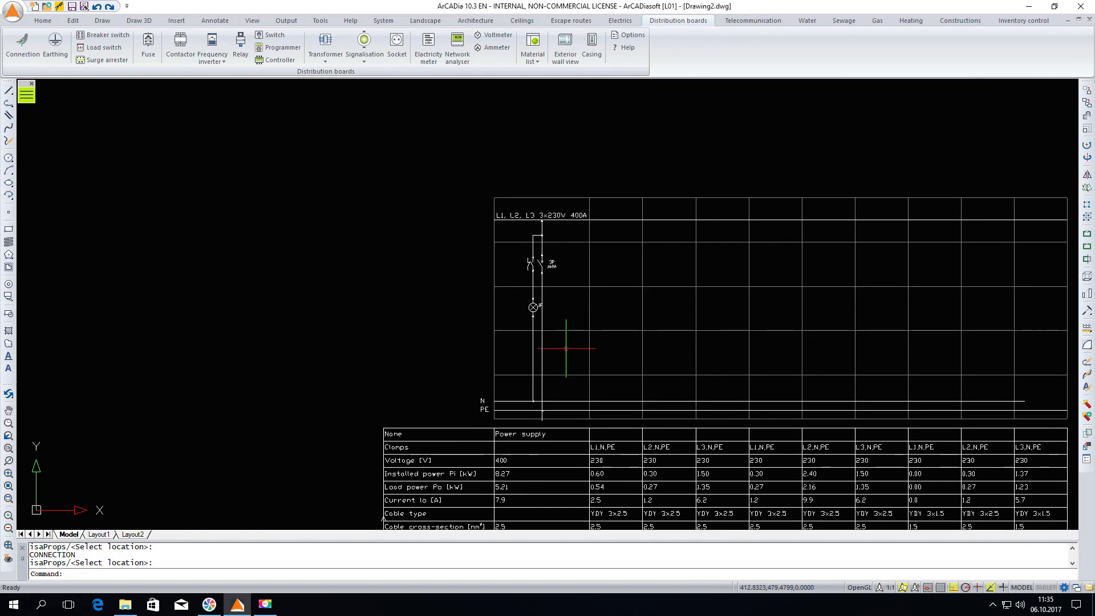
pyautogui.click(589, 281)
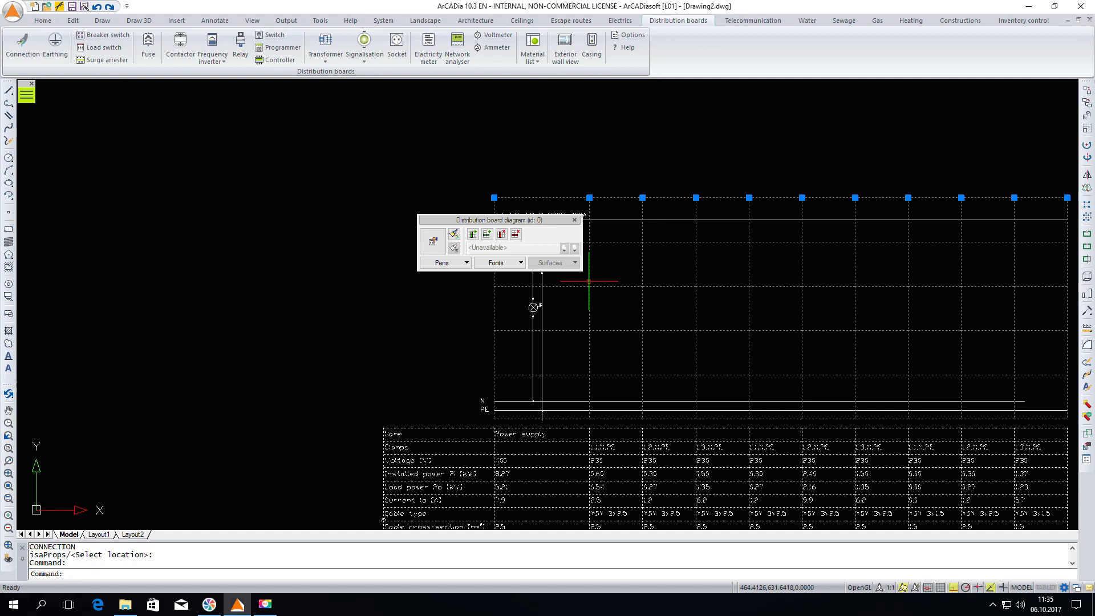
pyautogui.click(473, 234)
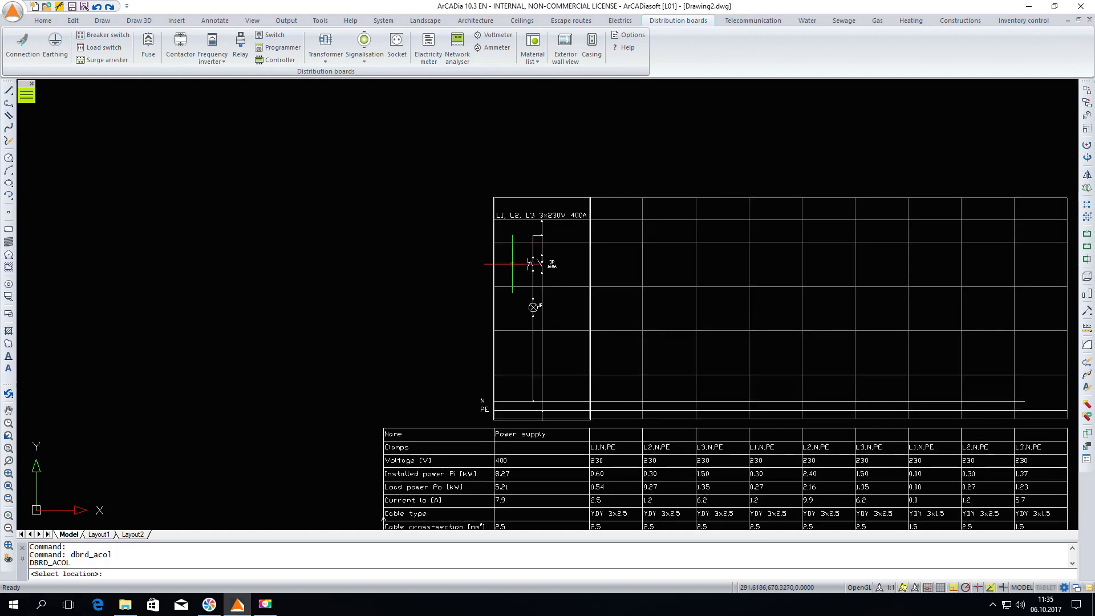
pyautogui.click(512, 264)
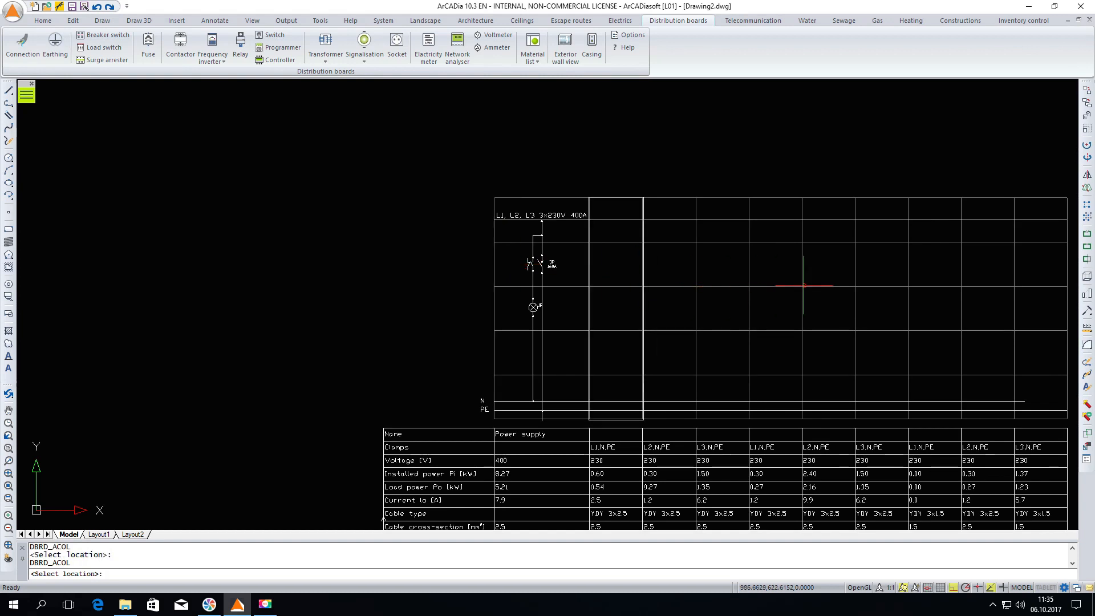
pyautogui.click(836, 285)
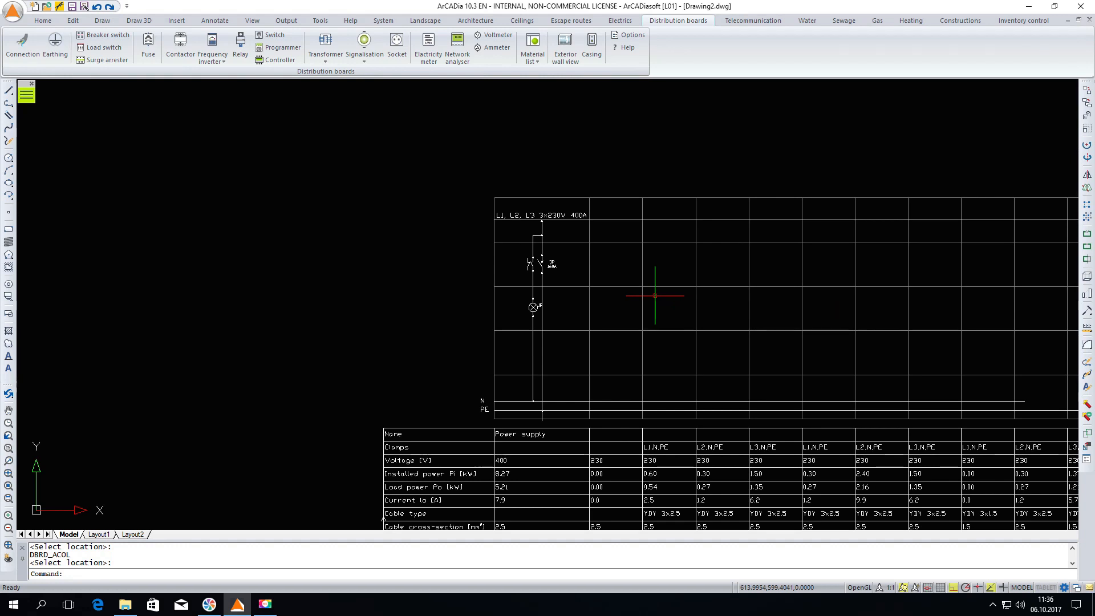
# - Change the type of circuit no. 2 in the distribution board's circuit list to Protection
pyautogui.scroll(-2, 608, 301)
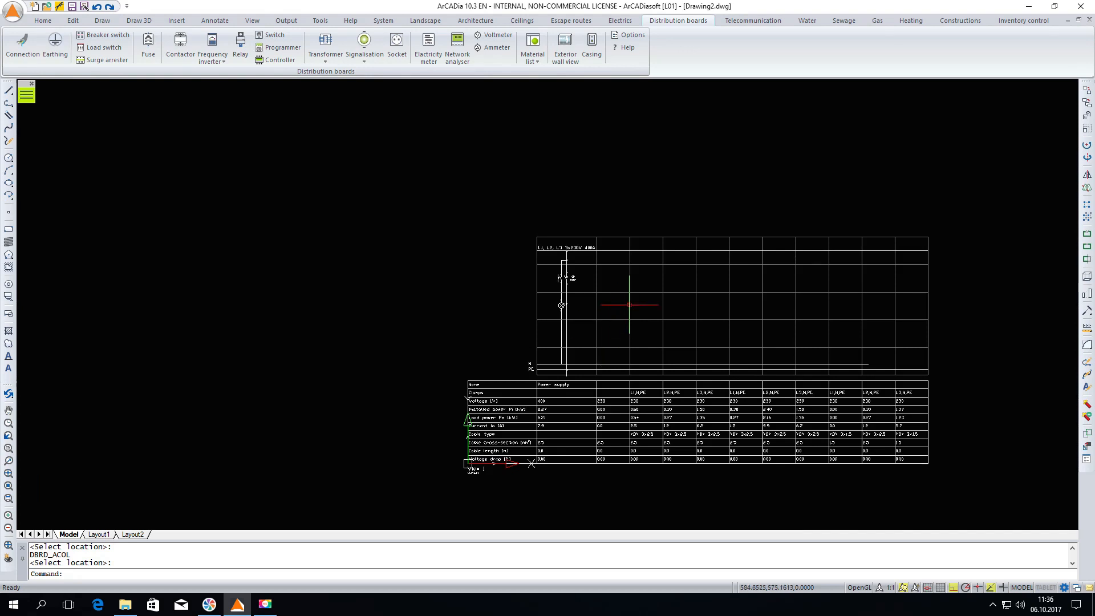
pyautogui.click(630, 306)
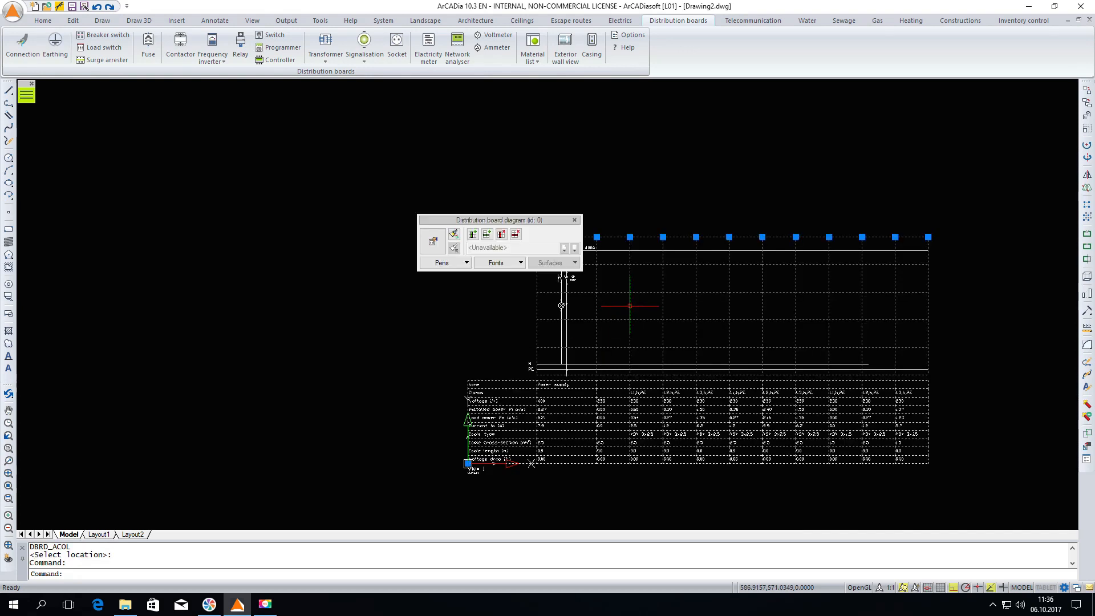
pyautogui.click(434, 241)
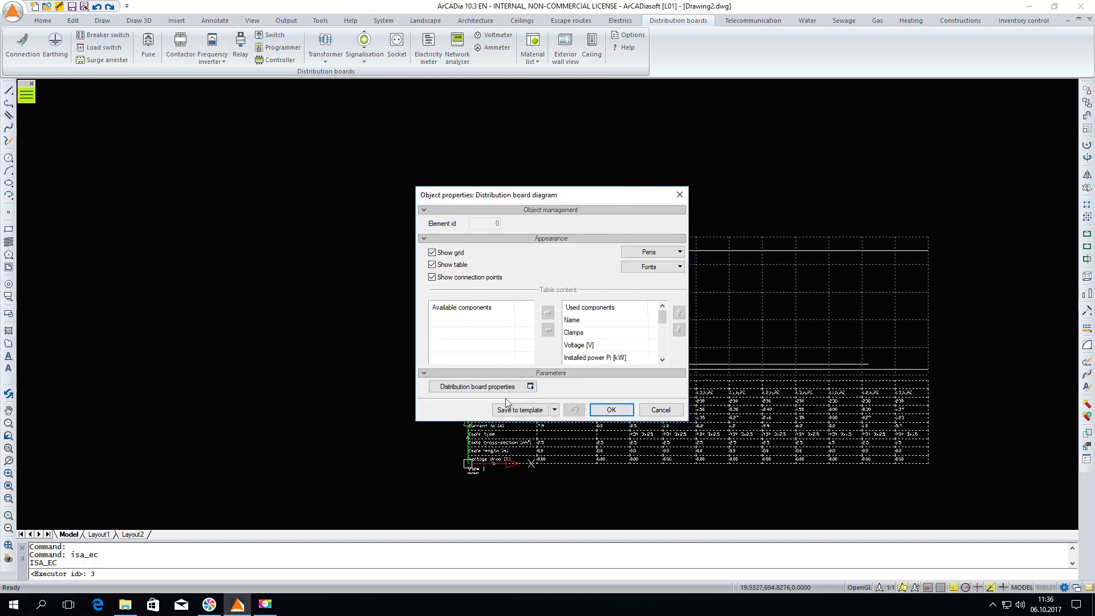
pyautogui.click(492, 388)
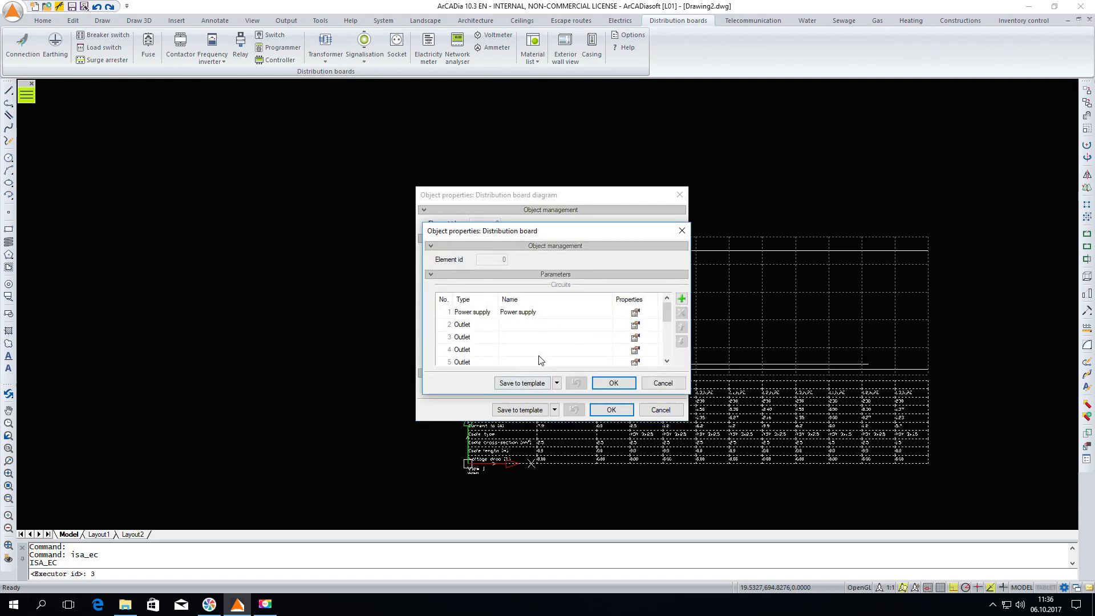
pyautogui.click(473, 326)
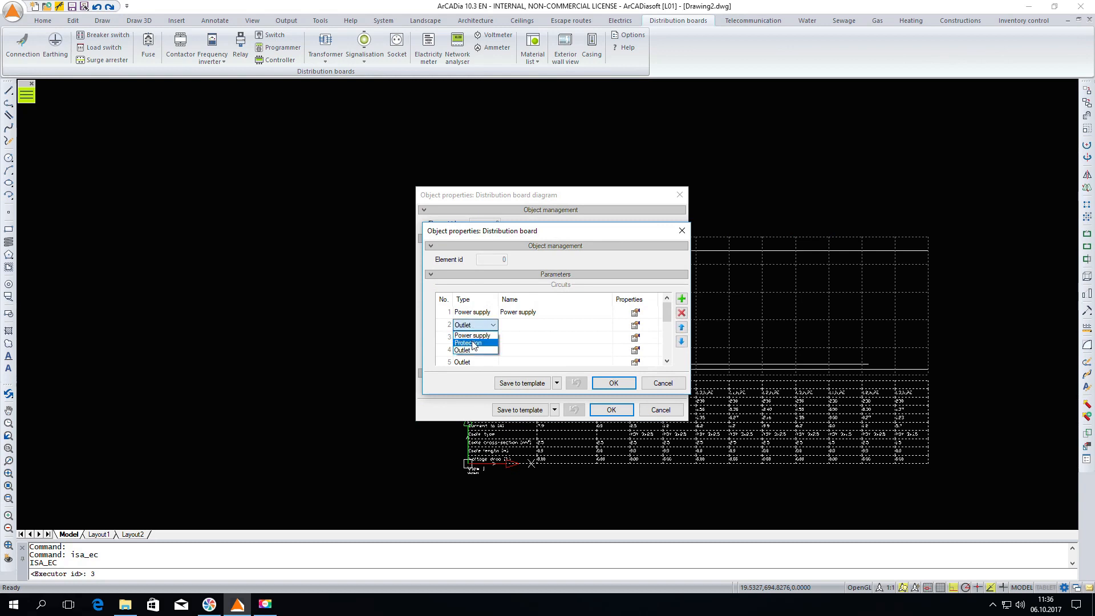
pyautogui.click(473, 343)
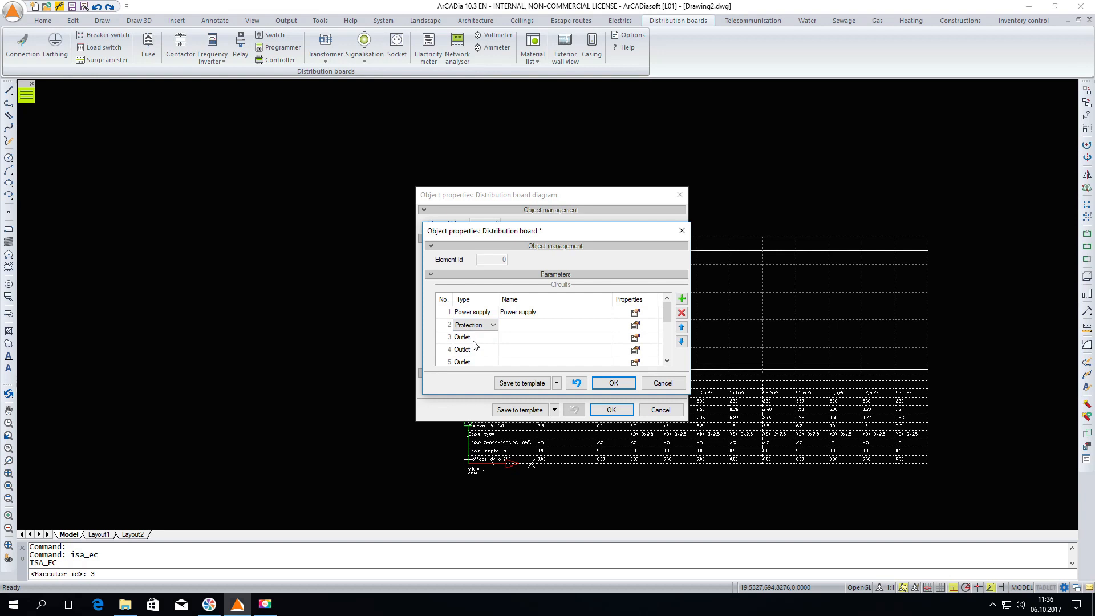
# - Check the properties of circuit no. 2 and apply the distribution board changes to the diagram
pyautogui.click(635, 325)
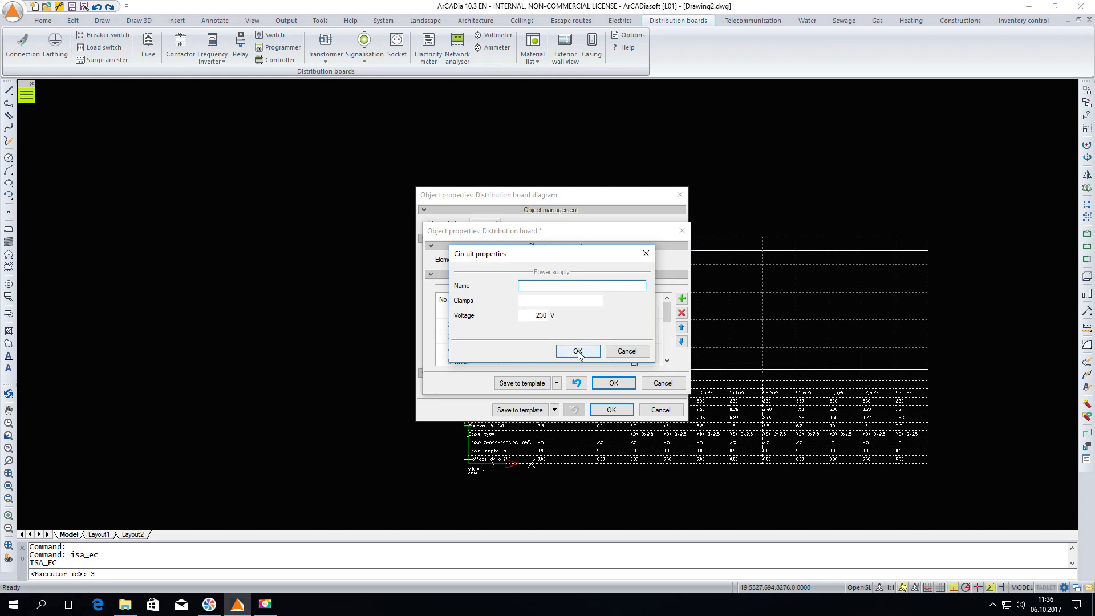
pyautogui.click(578, 351)
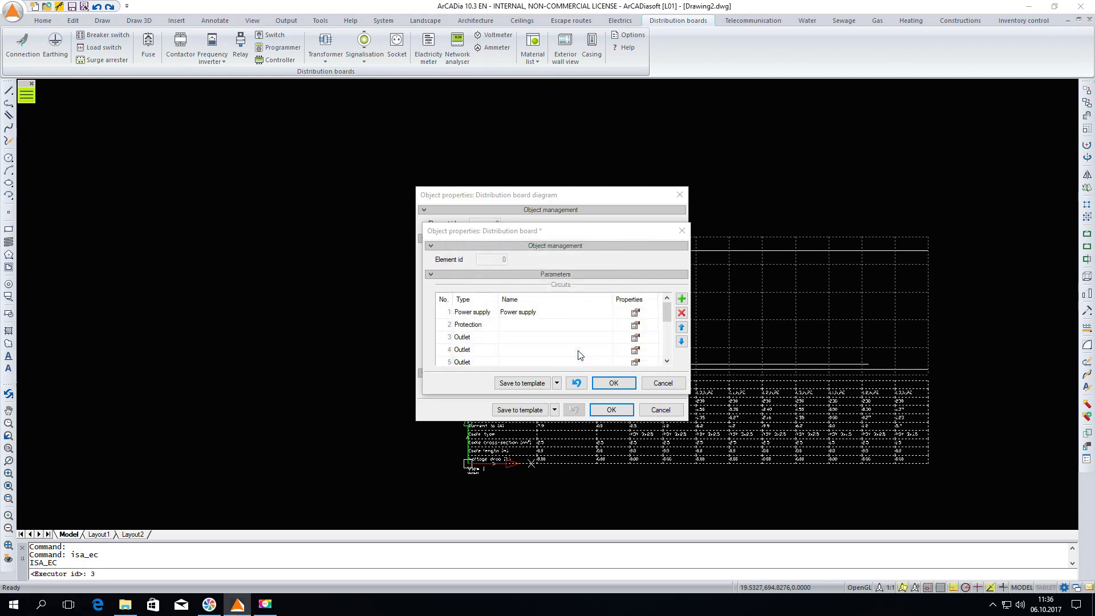
pyautogui.click(613, 383)
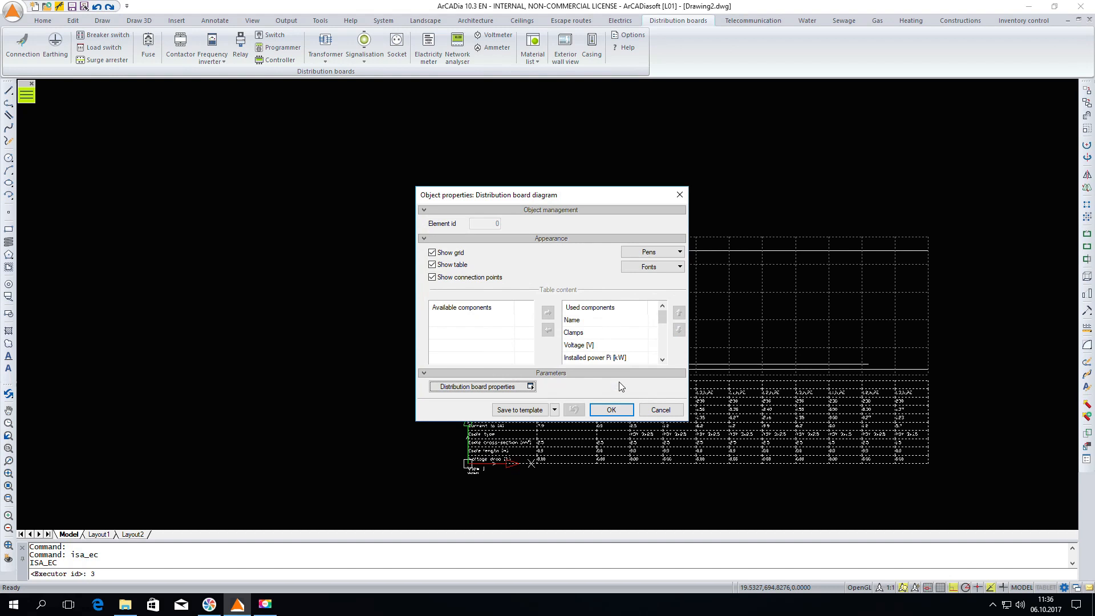
pyautogui.click(615, 411)
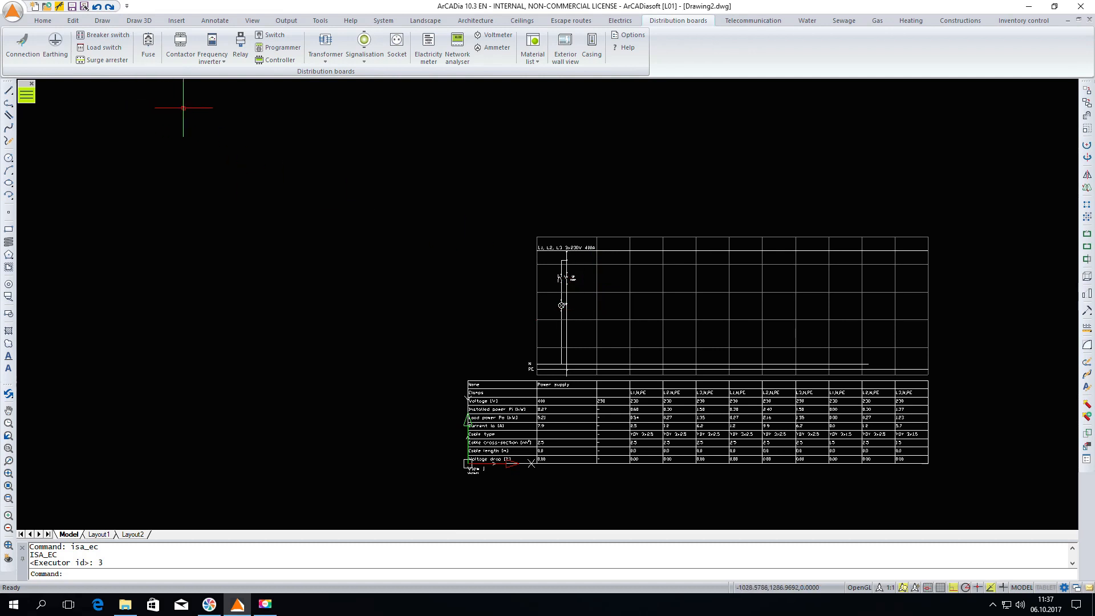
# - Insert a one-pole, B class (type 1) surge arrester in the empty column beside Power supply
pyautogui.click(118, 59)
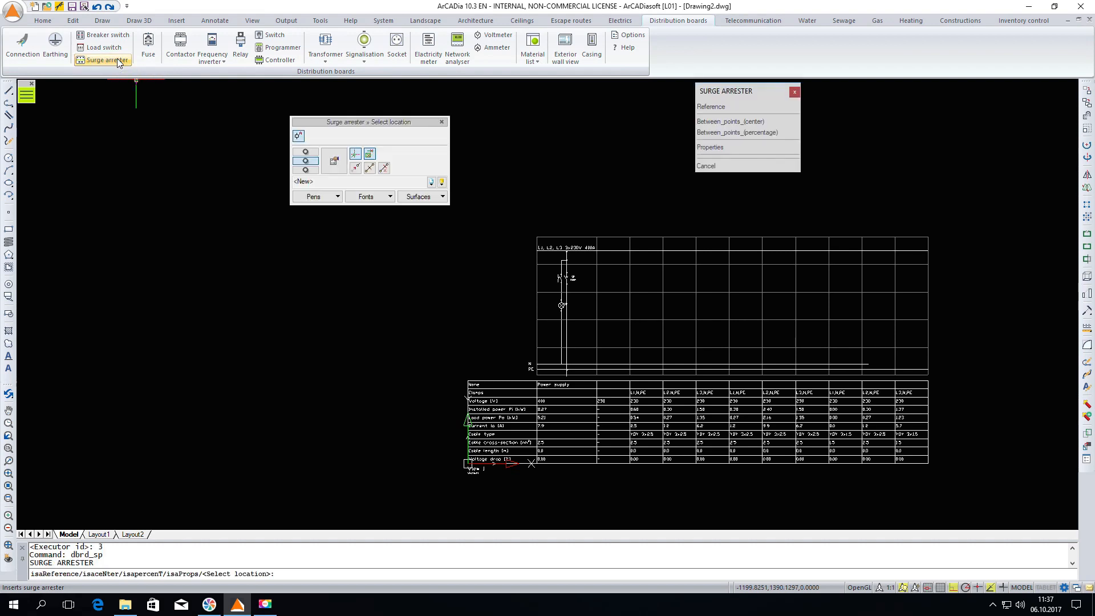
pyautogui.click(334, 162)
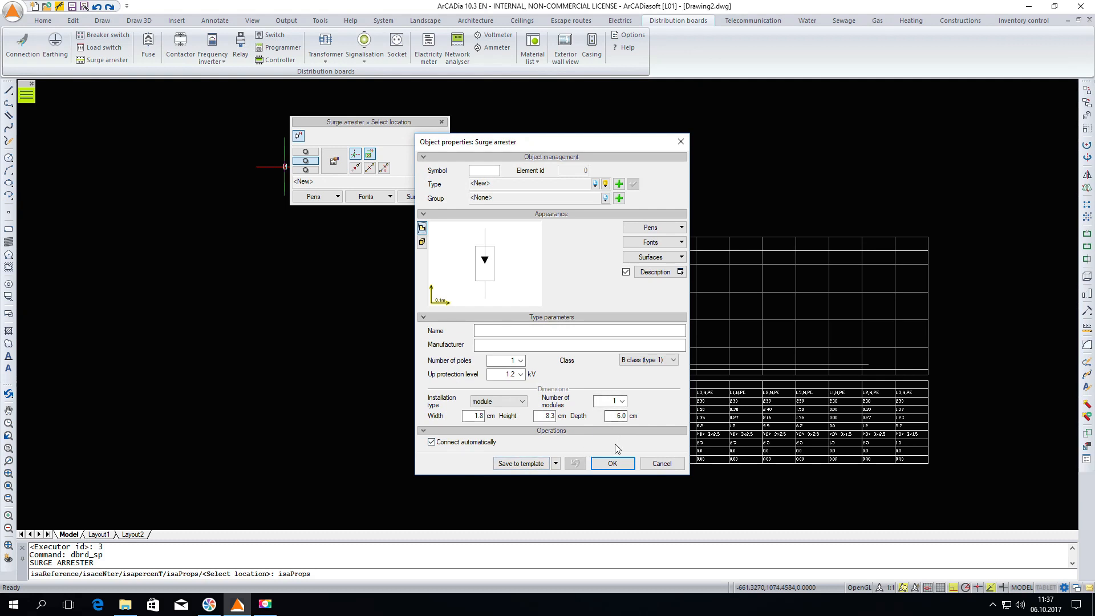
pyautogui.click(605, 469)
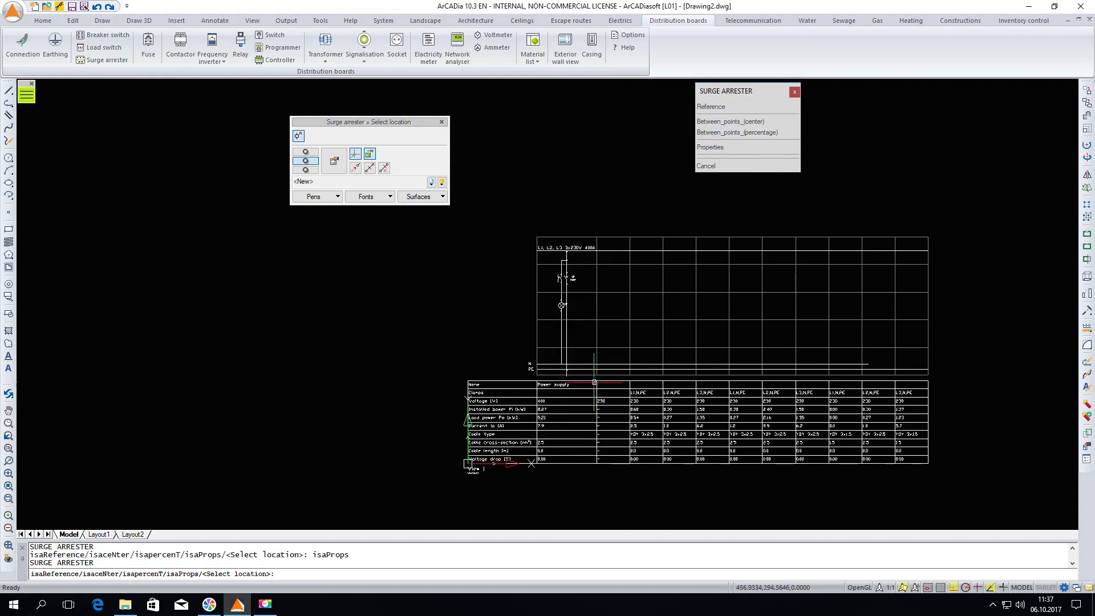
pyautogui.click(613, 278)
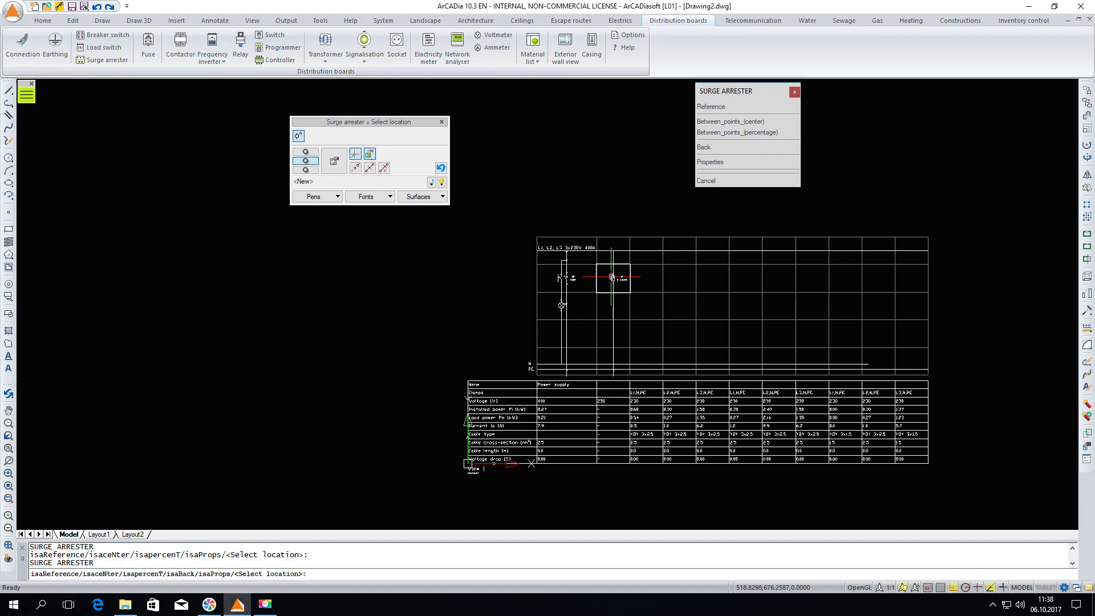
# - Begin inserting a breaker switch and turn off its auxiliary contacts in the object properties
pyautogui.scroll(2, 678, 280)
pyautogui.click(108, 35)
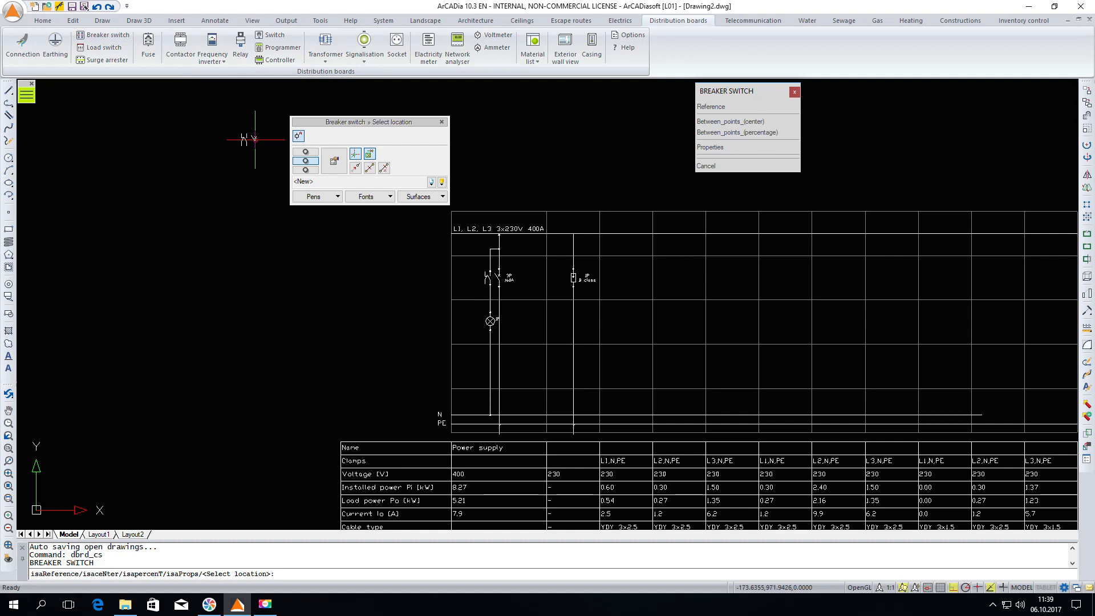
pyautogui.click(341, 164)
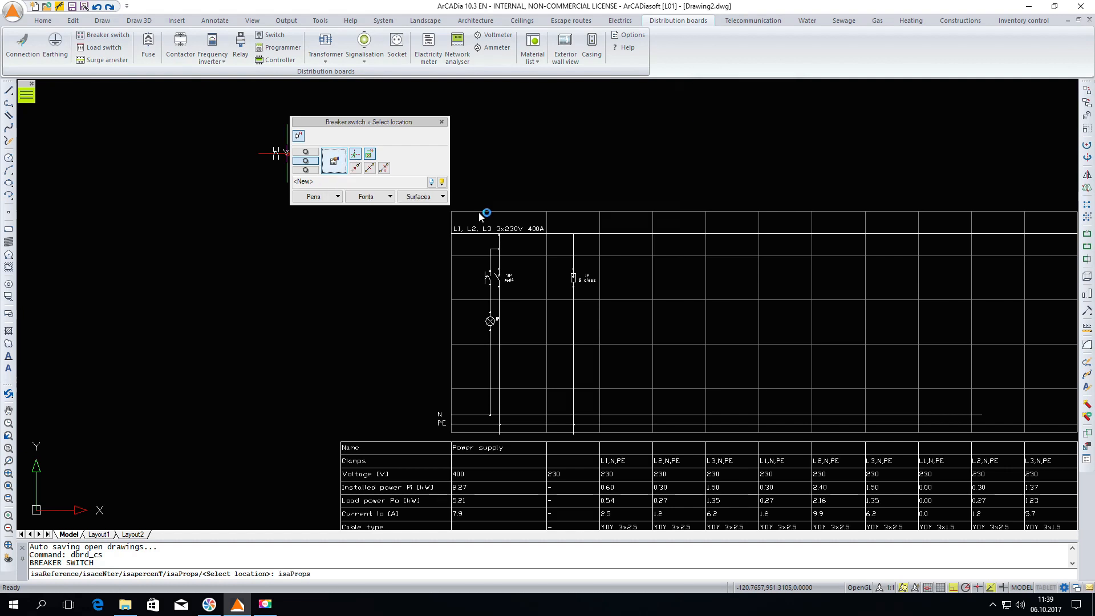
pyautogui.click(432, 257)
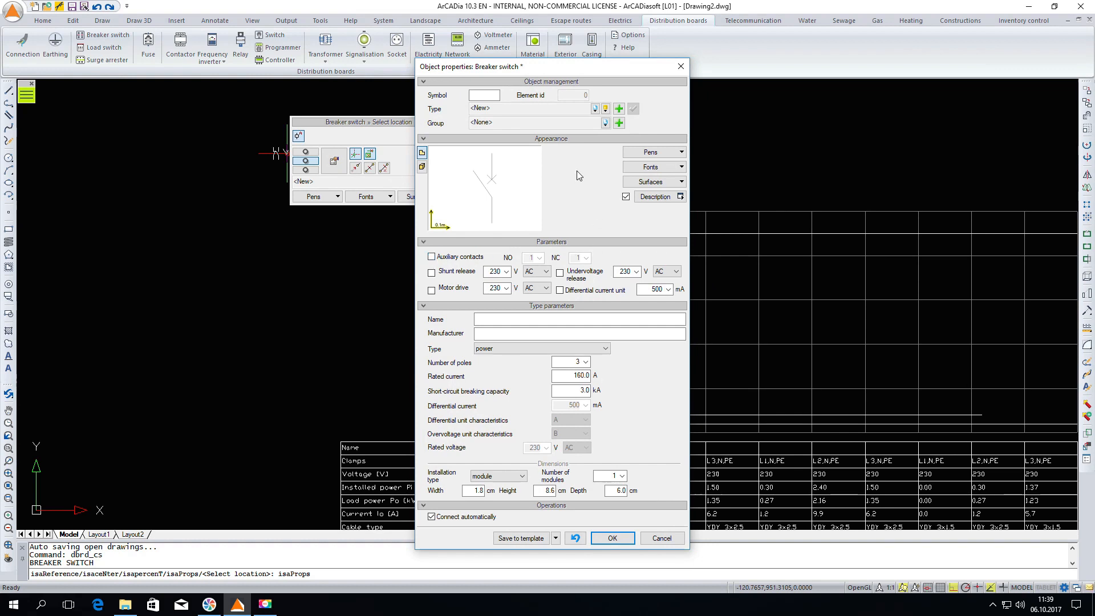
# - Search the standard library for B16 and assign the EATON CLS6-B16 type to the breaker switch
pyautogui.click(605, 109)
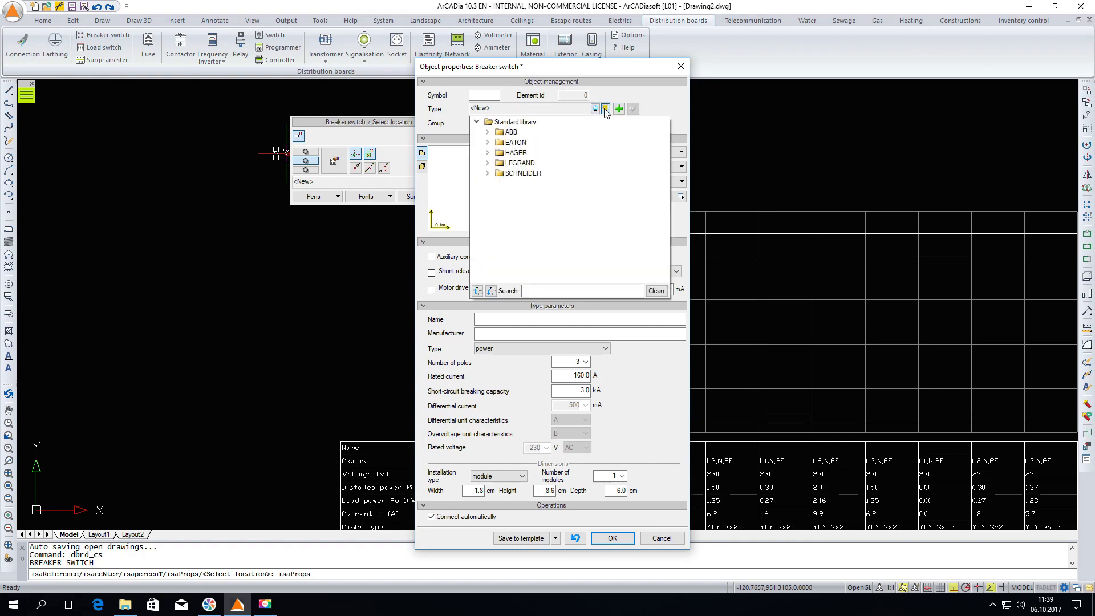
pyautogui.click(539, 290)
pyautogui.write('B')
pyautogui.write('!"')
pyautogui.press('BackSpace')
pyautogui.press('BackSpace')
pyautogui.write('1')
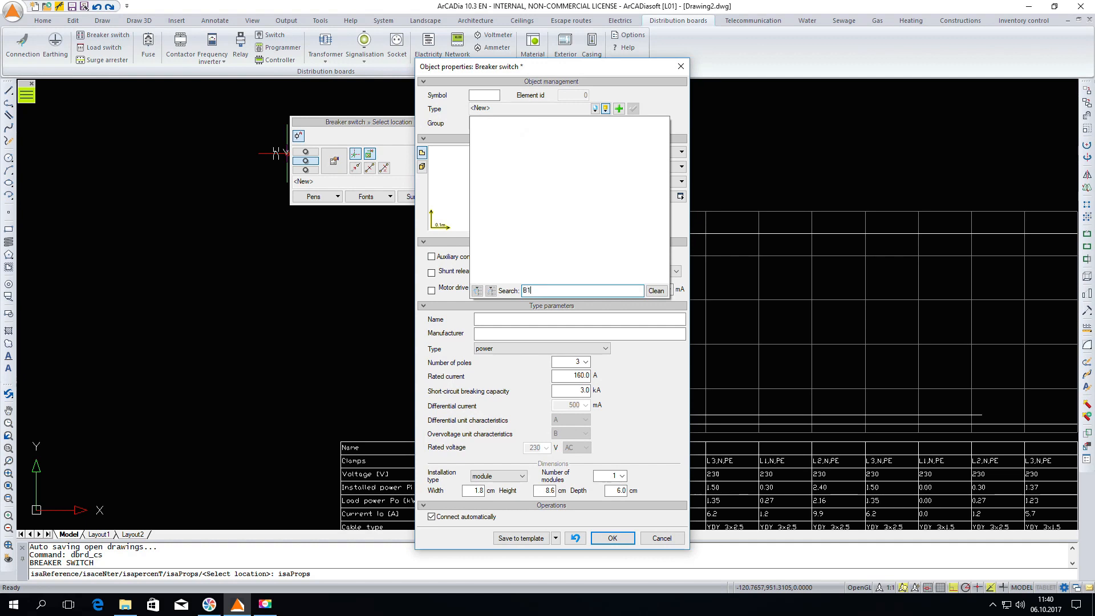
pyautogui.write('6')
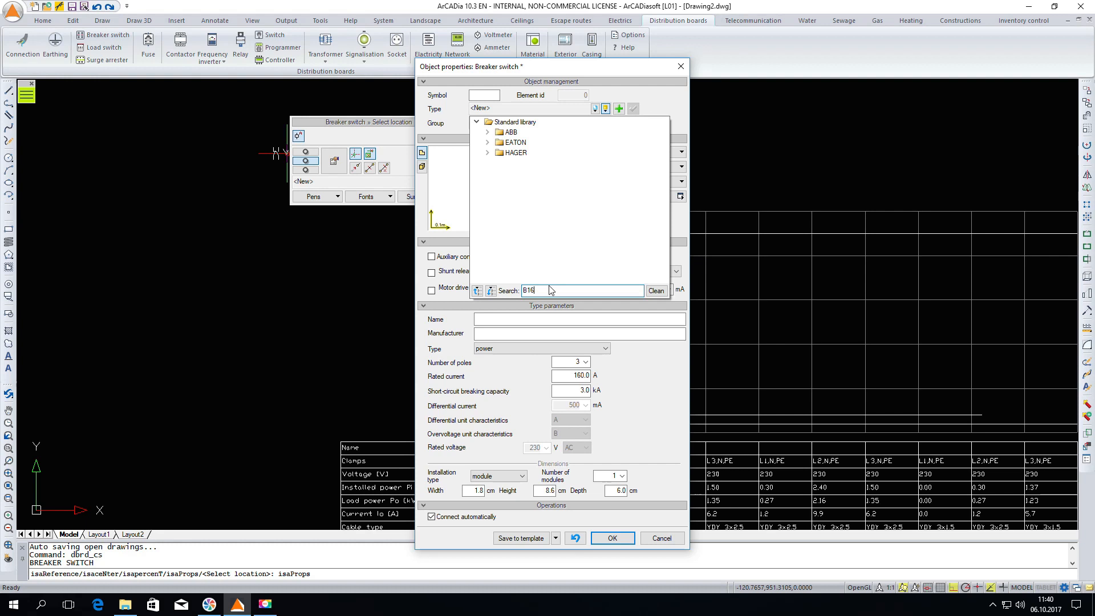
pyautogui.click(488, 143)
pyautogui.click(499, 154)
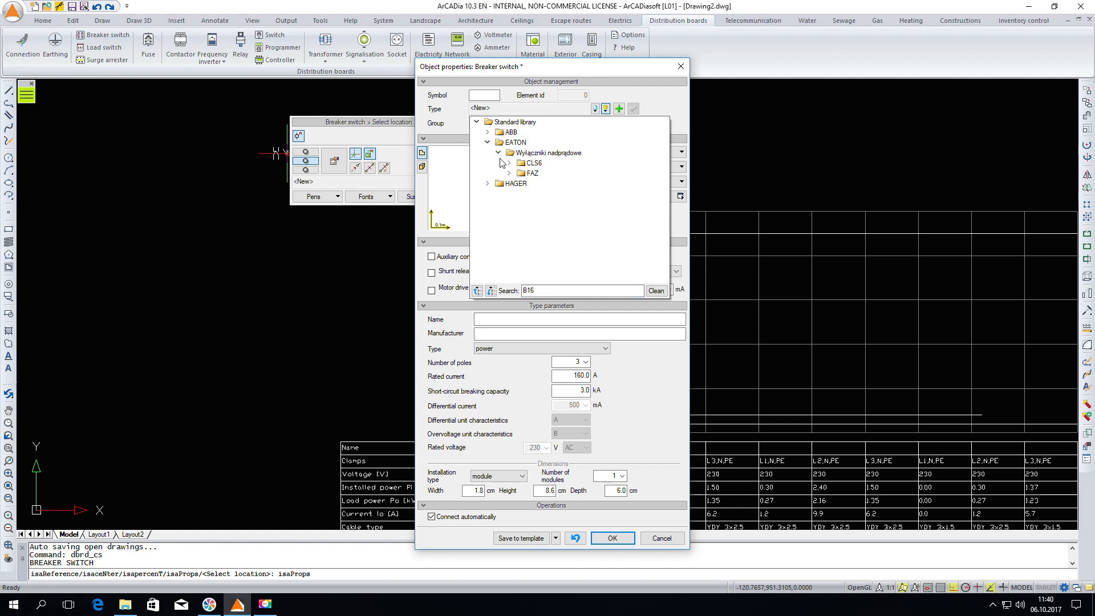
pyautogui.click(509, 163)
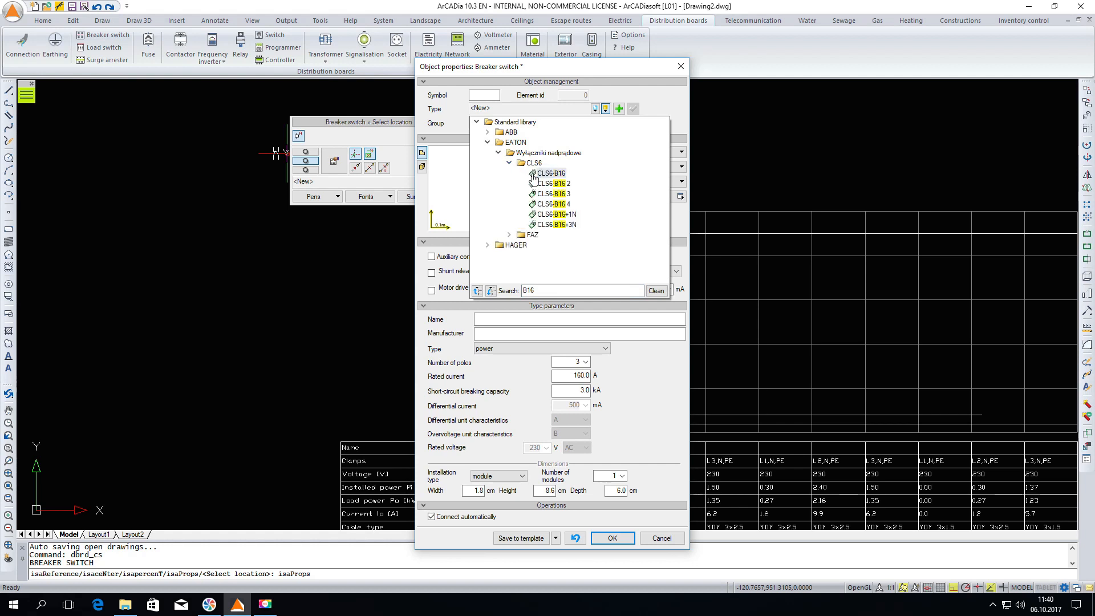
pyautogui.click(533, 174)
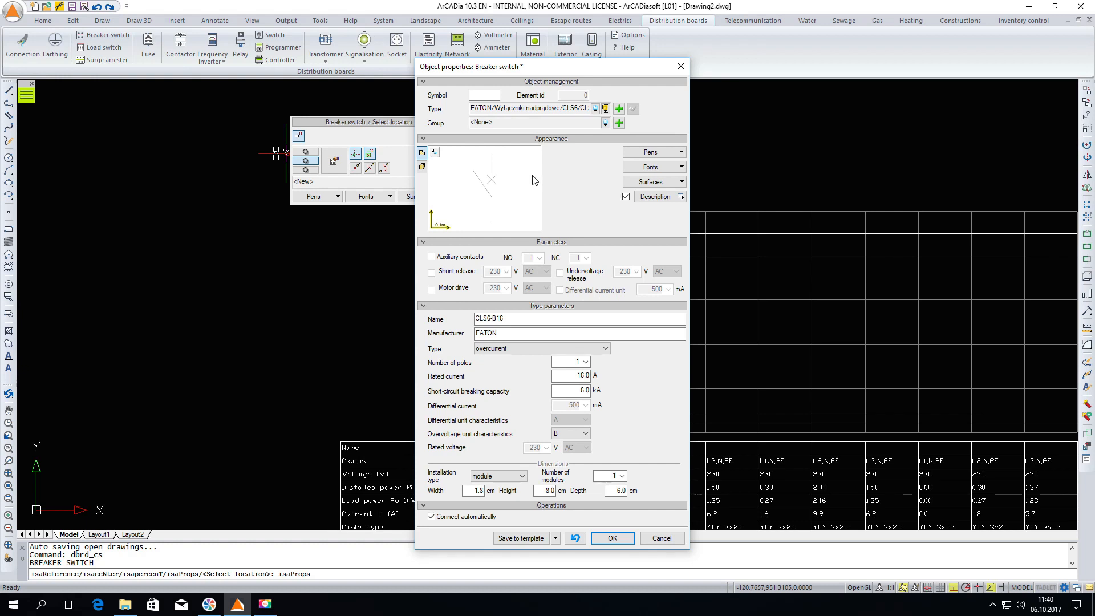
pyautogui.click(614, 538)
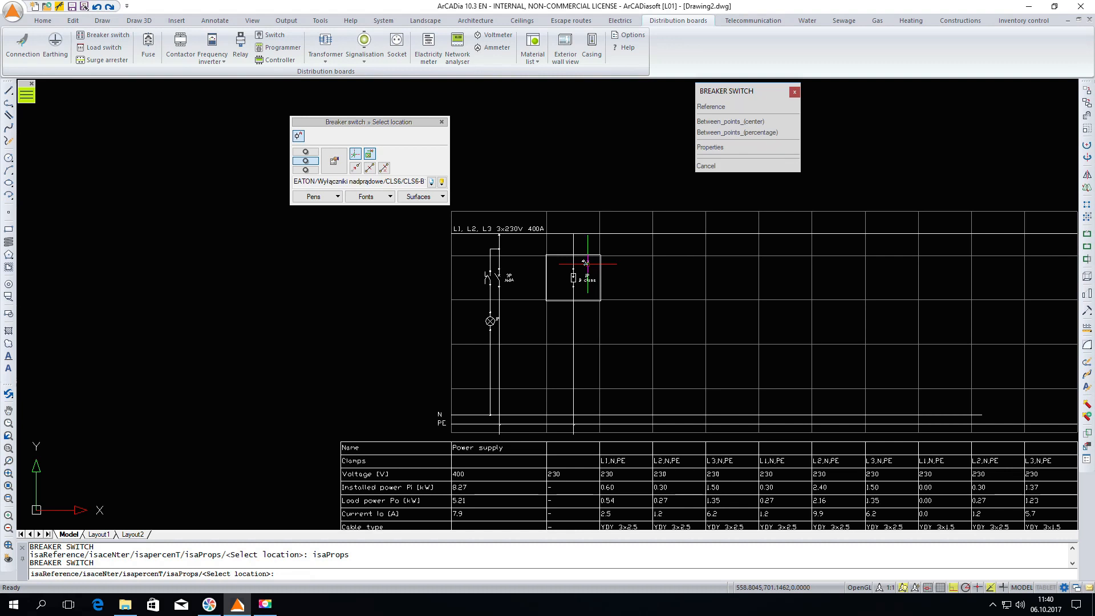
# - Place CLS6-B16 breakers in the first six outlet columns and in the second-to-last column of the diagram
pyautogui.click(628, 277)
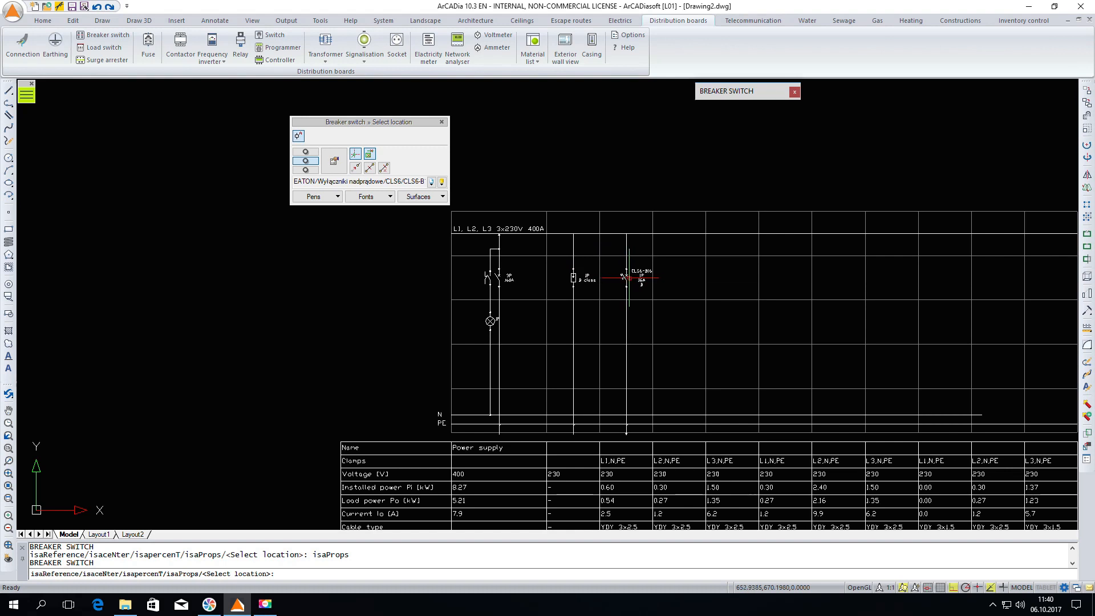
pyautogui.click(671, 277)
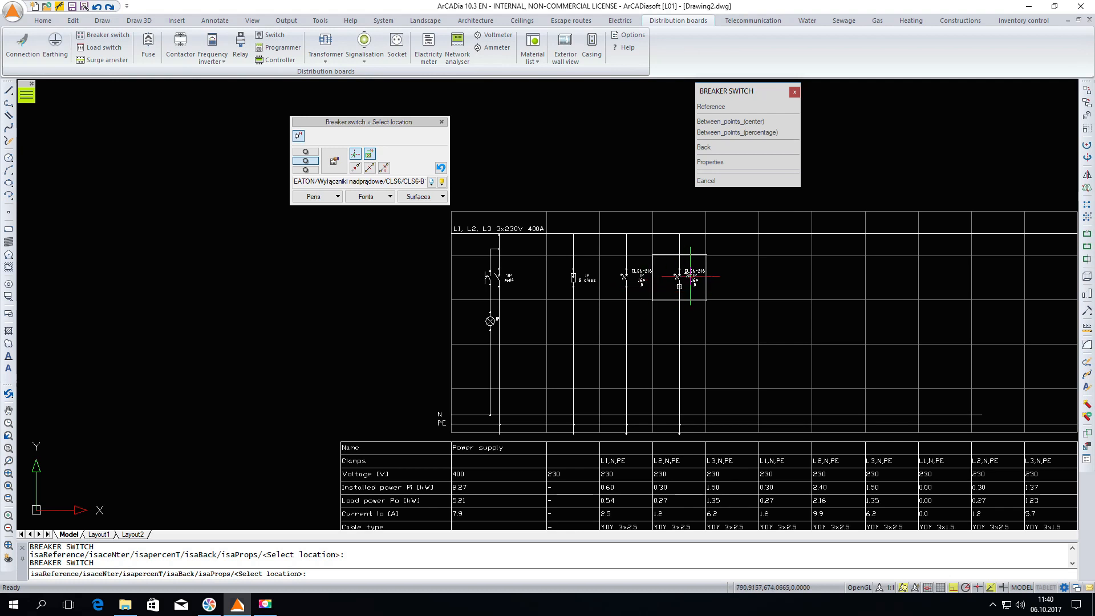
pyautogui.click(726, 277)
pyautogui.click(784, 278)
pyautogui.scroll(-2, 536, 326)
pyautogui.scroll(2, 728, 450)
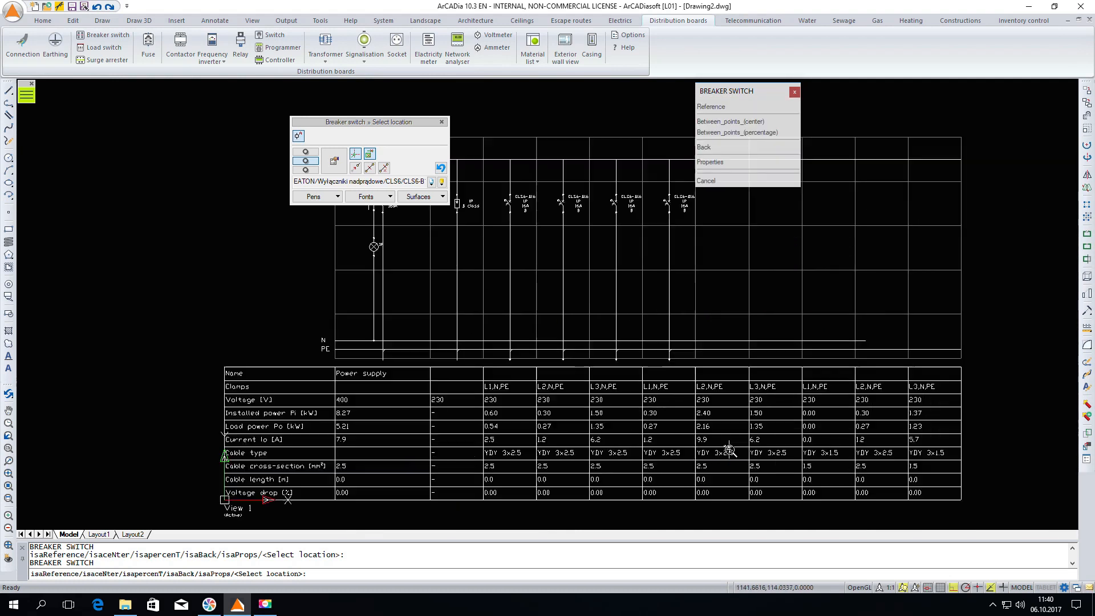
pyautogui.click(722, 211)
pyautogui.click(775, 211)
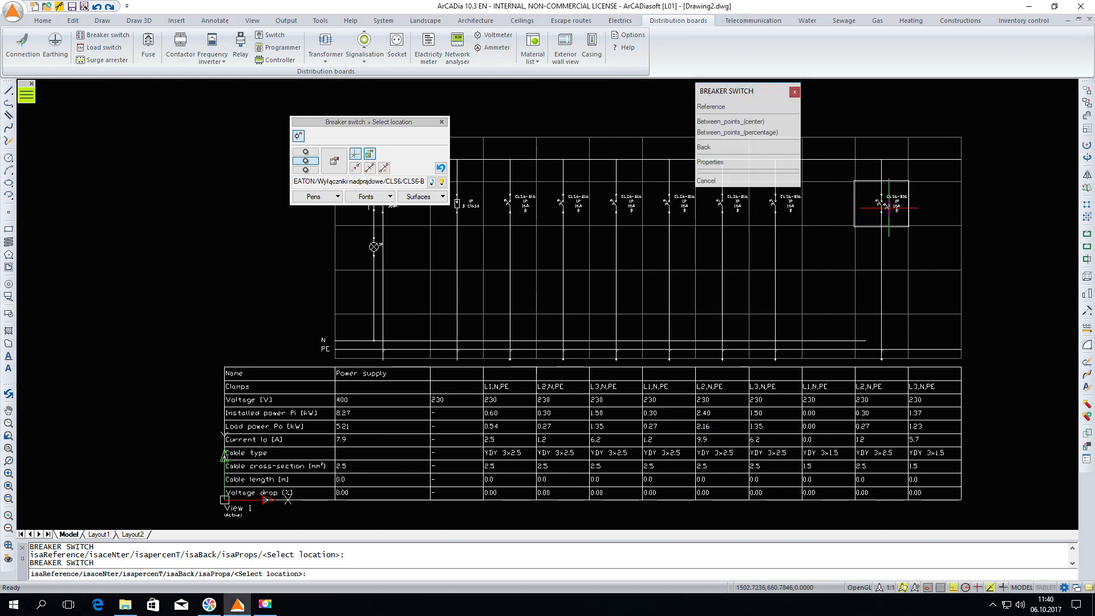
pyautogui.click(888, 208)
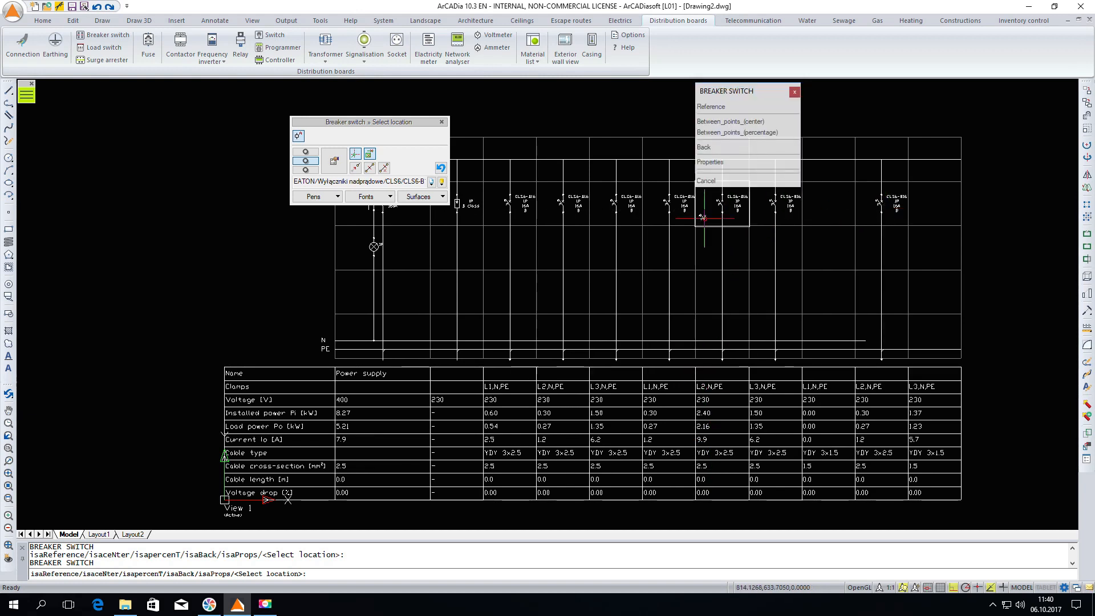
# - Switch the breaker type to EATON CLS6-B10 and place one in each of the two remaining YDY 3x1.5 circuit columns
pyautogui.click(441, 182)
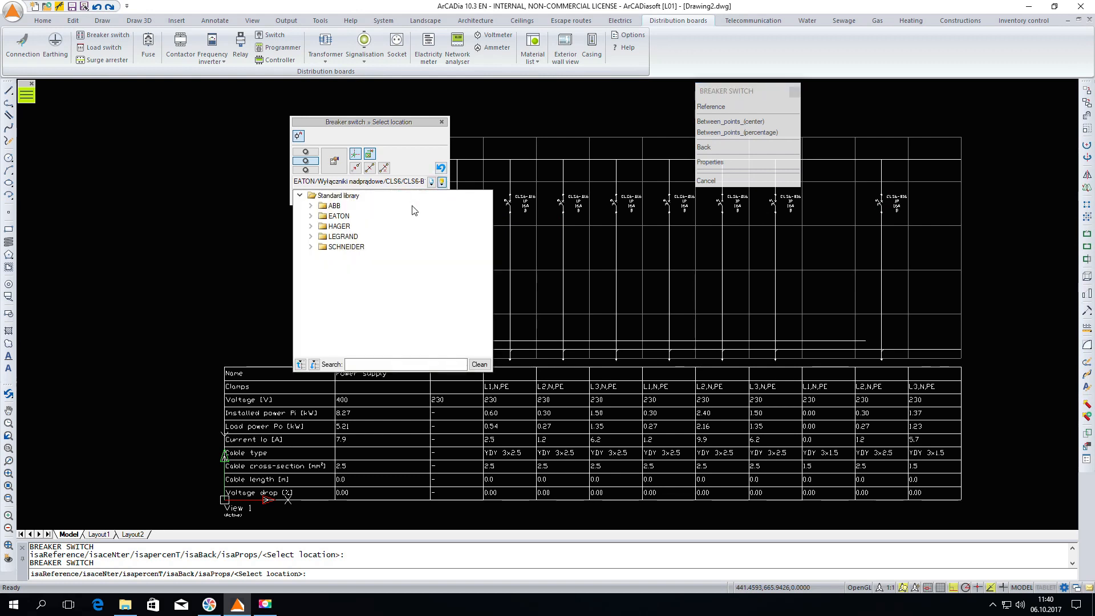
pyautogui.click(357, 363)
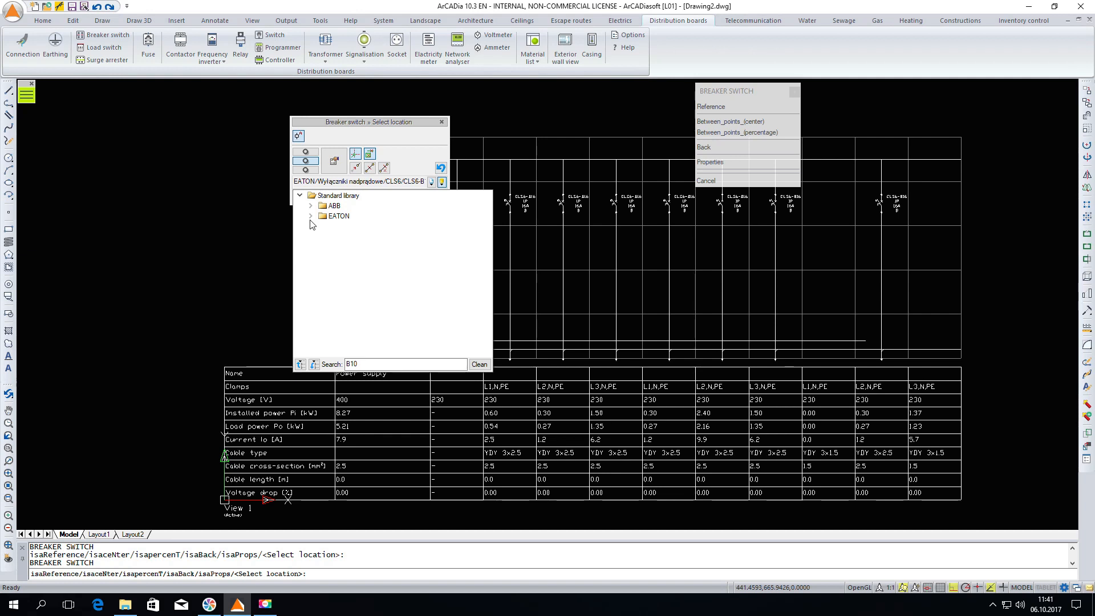
pyautogui.click(311, 217)
pyautogui.click(322, 227)
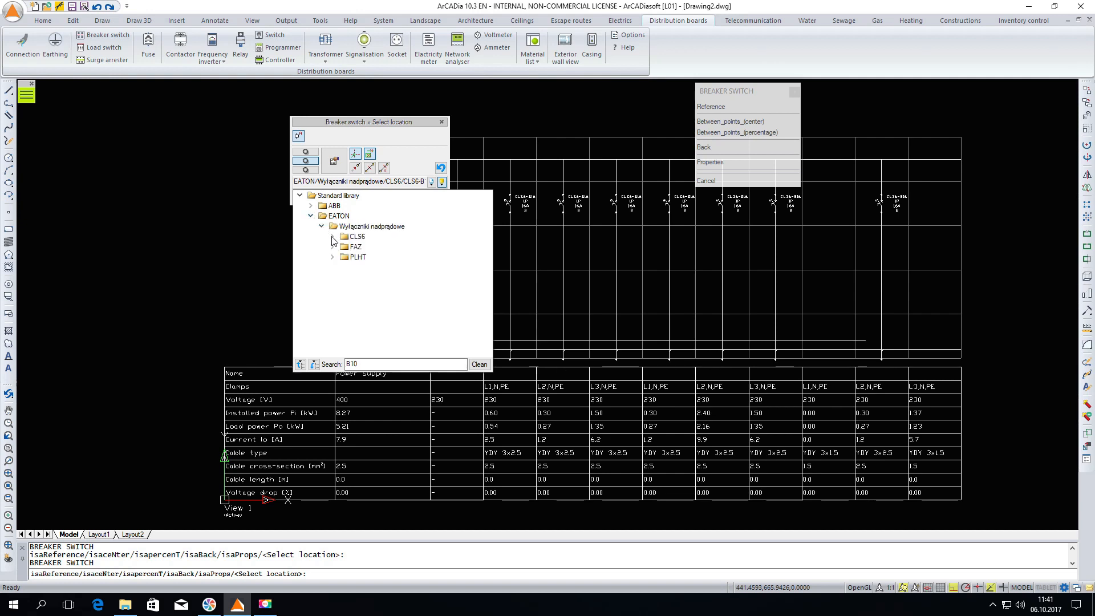
pyautogui.click(332, 236)
pyautogui.click(375, 247)
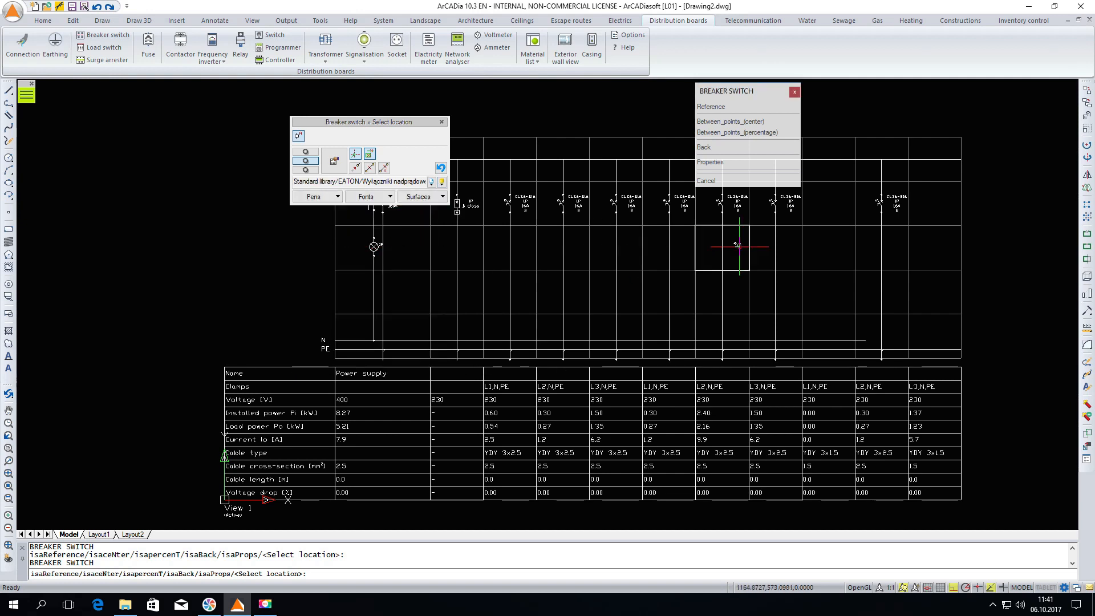
pyautogui.click(828, 199)
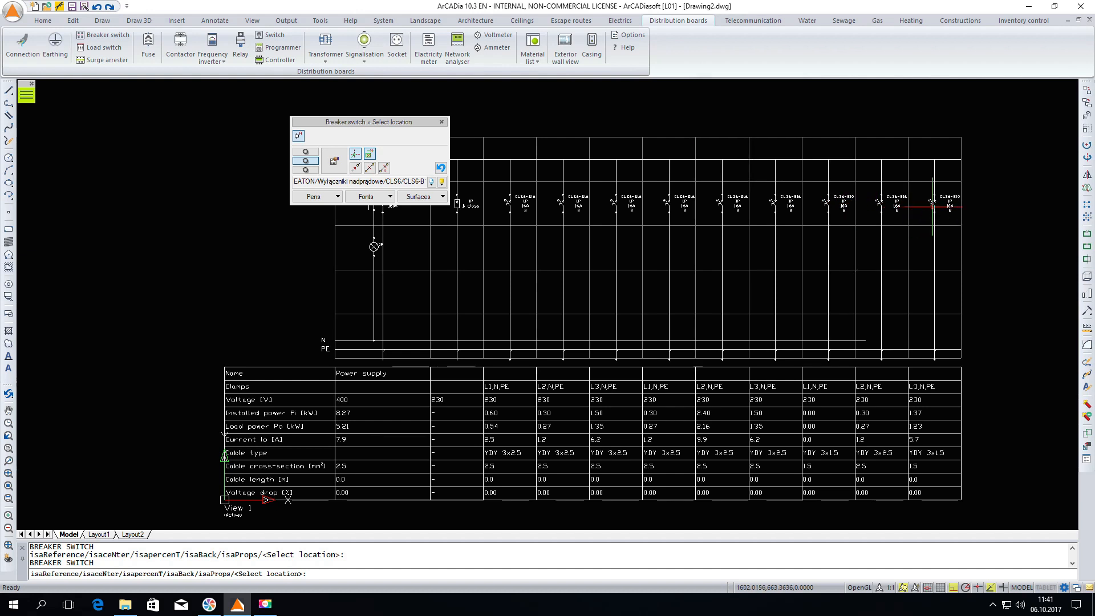
pyautogui.press('Escape')
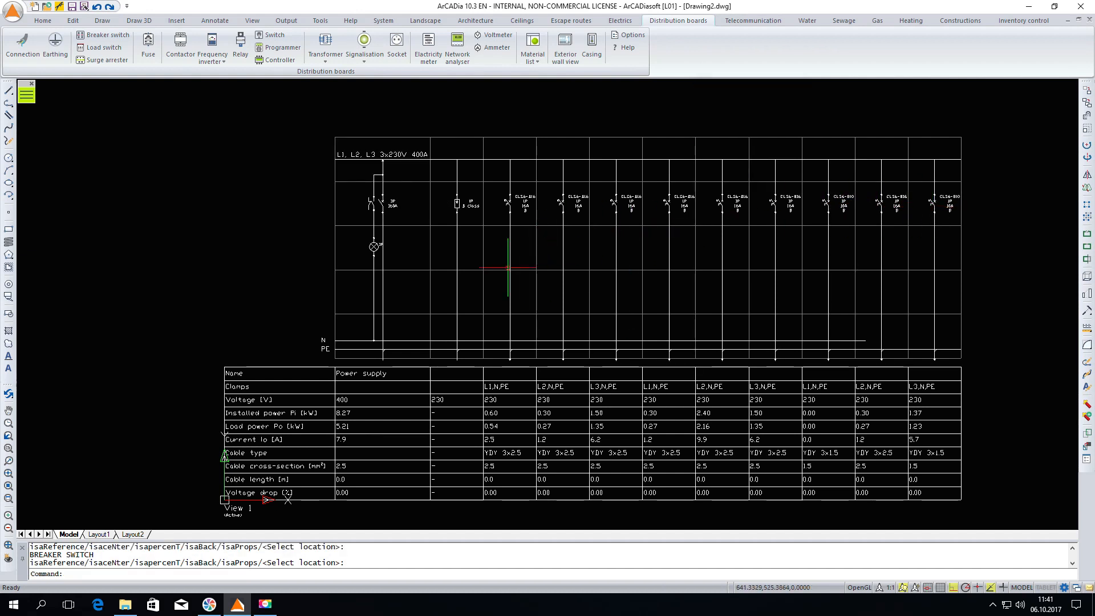
# - Insert the distribution board material list in the empty area to the right of the diagram and inspect it
pyautogui.scroll(-2, 507, 267)
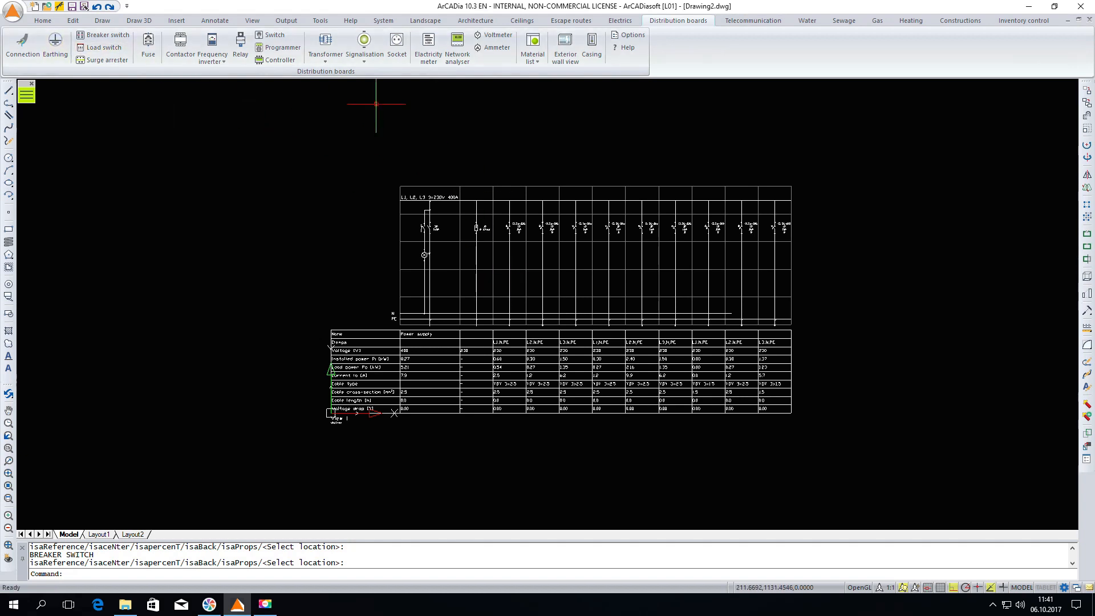
pyautogui.click(533, 45)
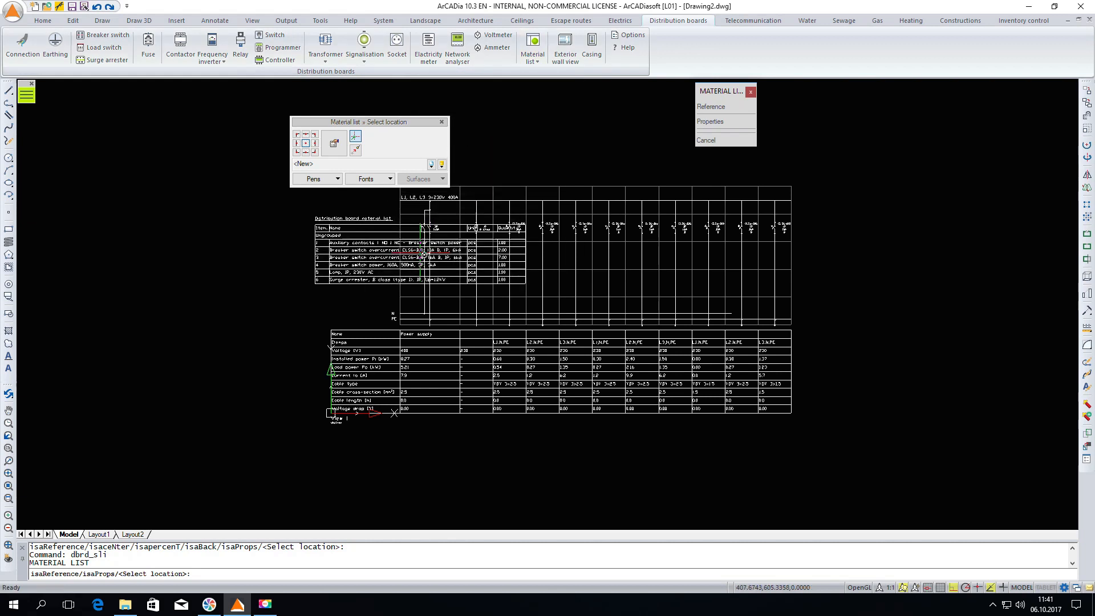
pyautogui.scroll(-2, 359, 275)
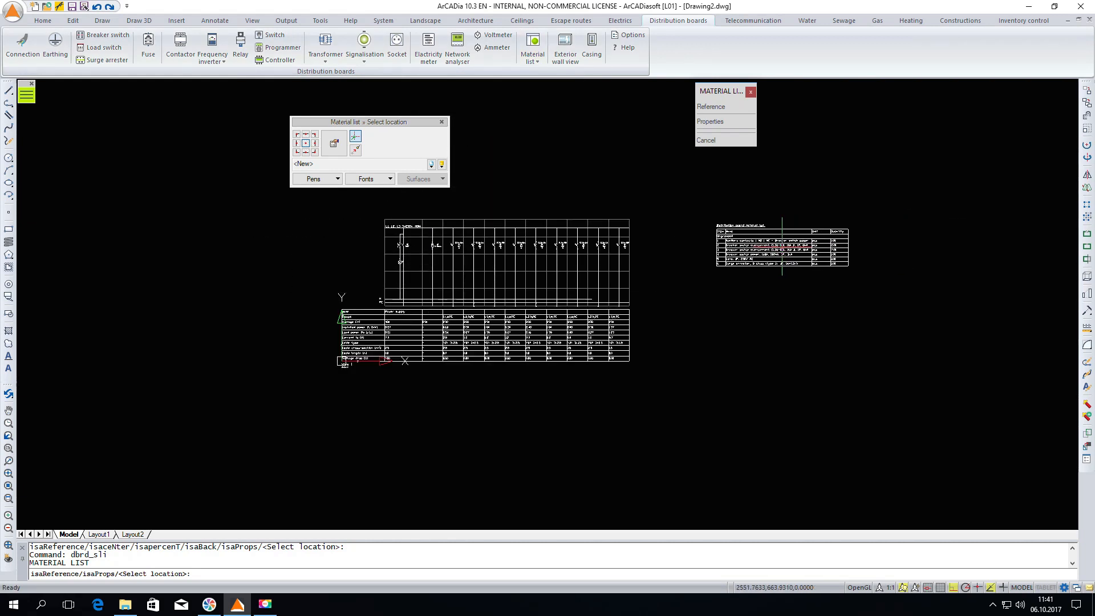
pyautogui.click(783, 242)
pyautogui.scroll(3, 784, 242)
pyautogui.scroll(2, 785, 241)
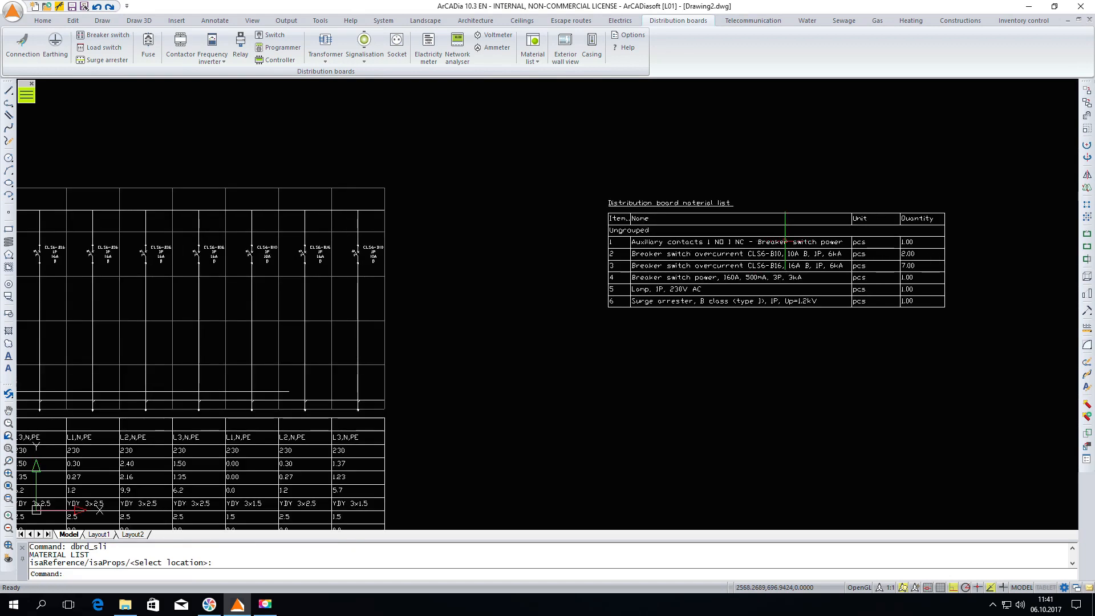
pyautogui.scroll(2, 786, 242)
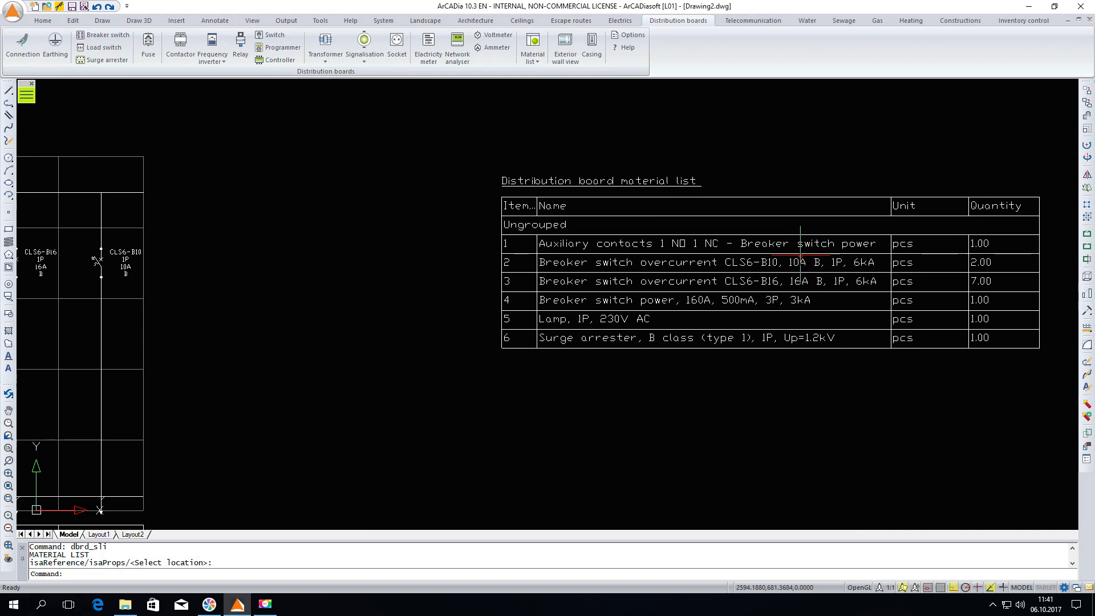
pyautogui.scroll(-2, 765, 282)
pyautogui.scroll(-4, 594, 188)
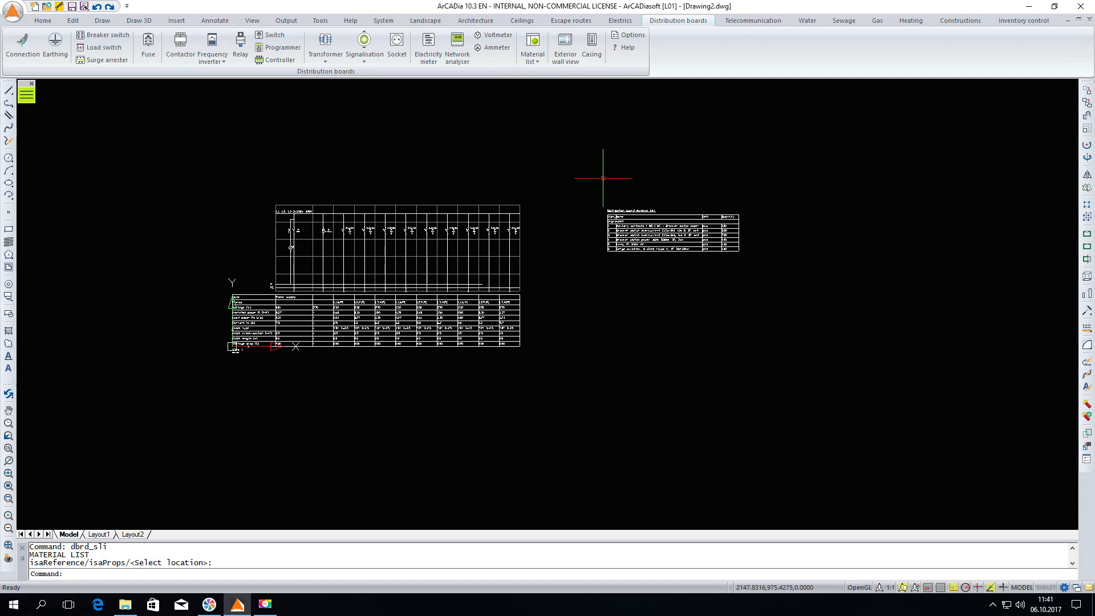
# - Insert an exterior wall view of the distribution board in centimetres in the empty area below the material list
pyautogui.click(562, 48)
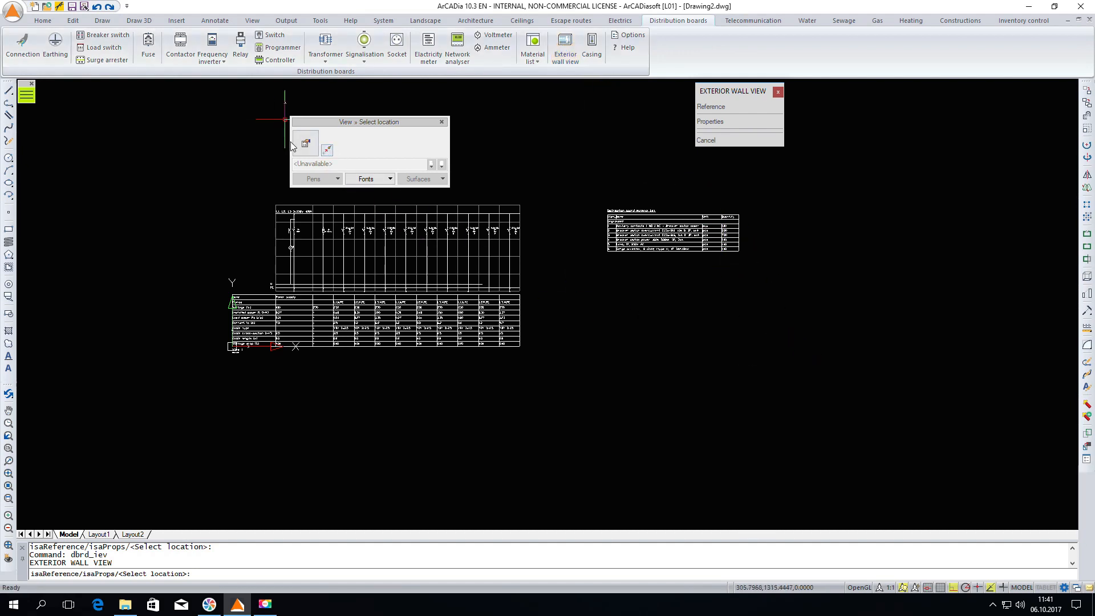
pyautogui.click(309, 146)
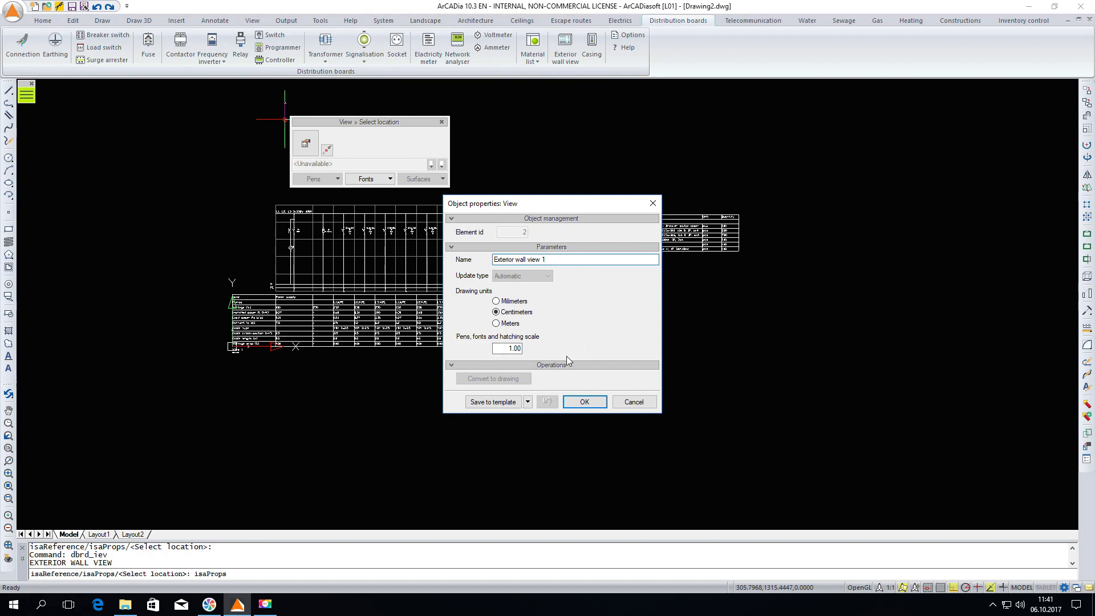
pyautogui.click(584, 401)
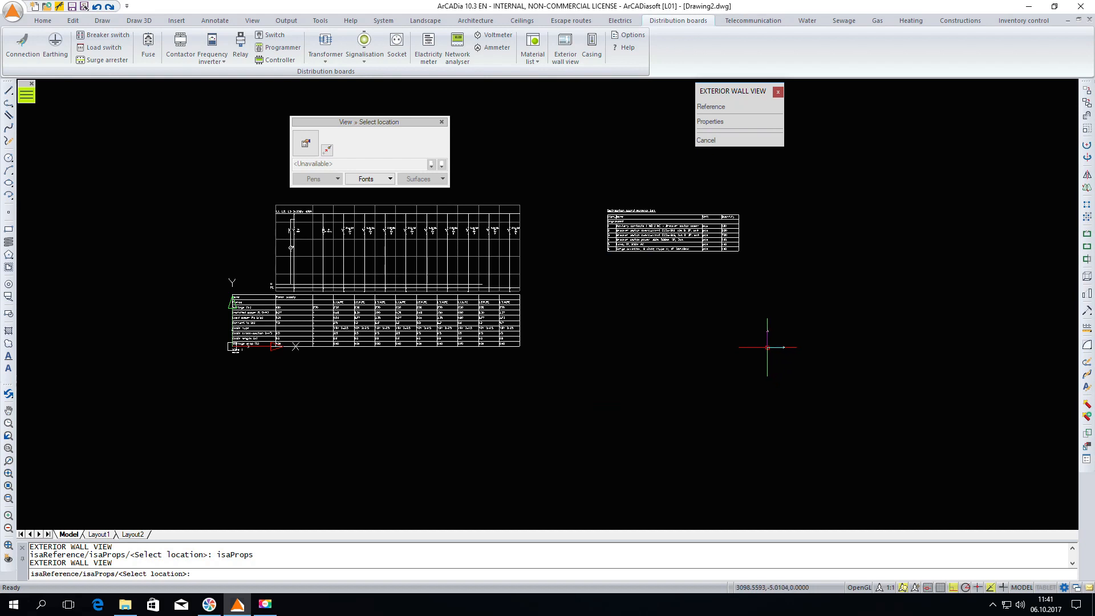
pyautogui.click(767, 347)
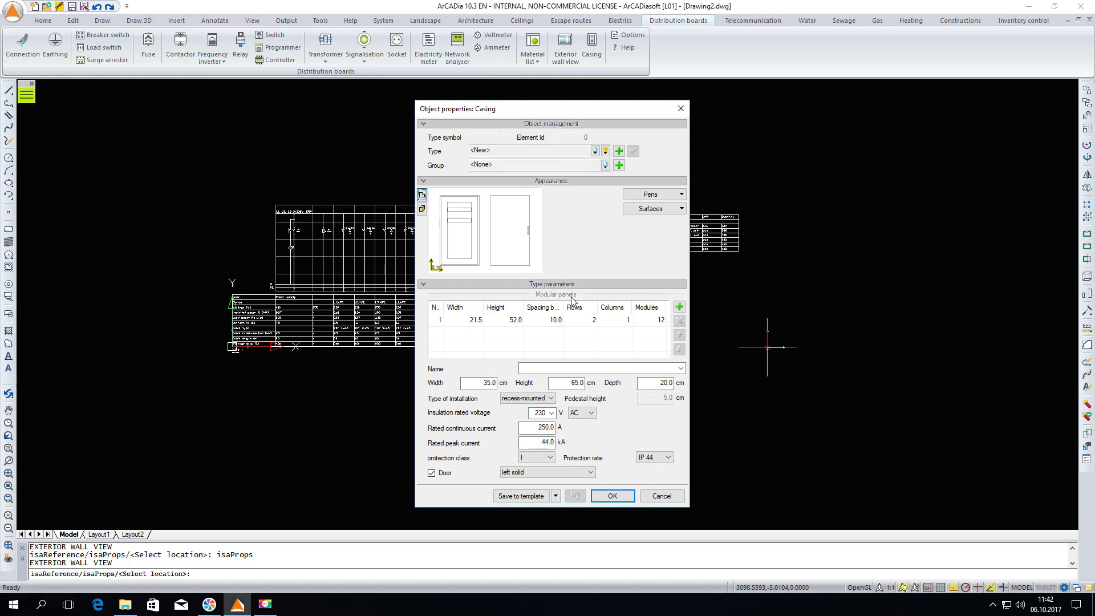
# - Define the casing's modular panel with width 28 cm, height 58 cm, row spacing 15 cm and 4 rows
pyautogui.doubleClick(462, 323)
pyautogui.write('28')
pyautogui.click(509, 327)
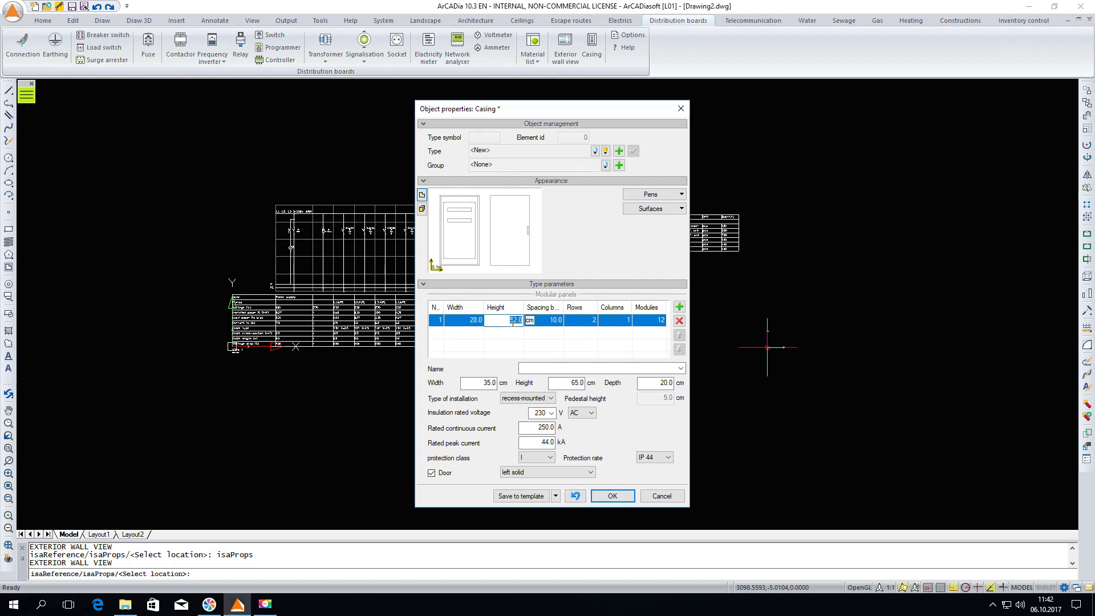
pyautogui.write('58')
pyautogui.click(551, 321)
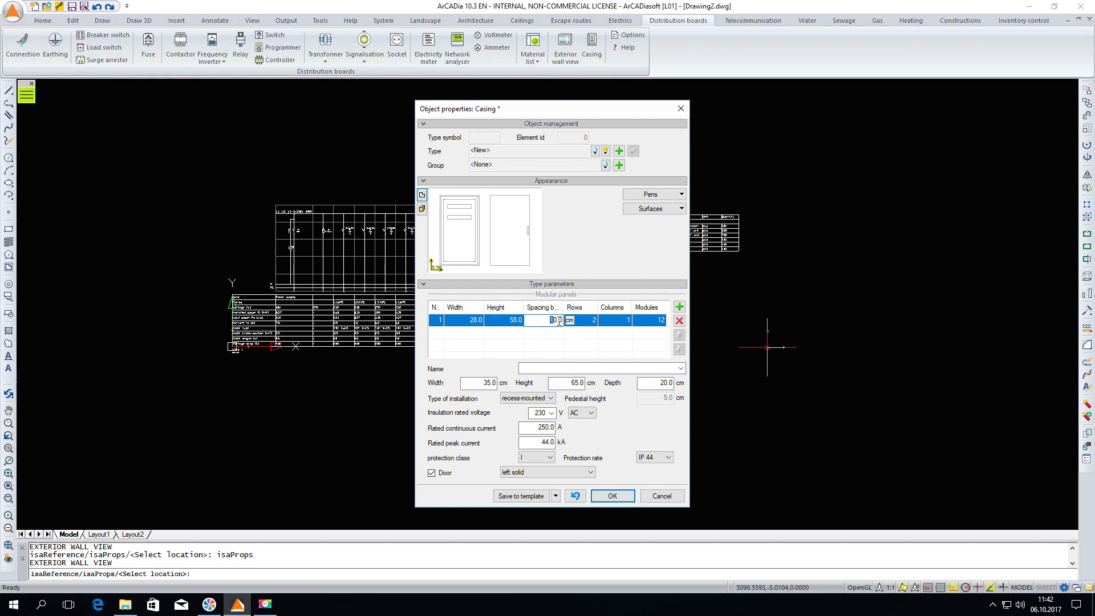
pyautogui.write('15')
pyautogui.click(582, 323)
pyautogui.write('4')
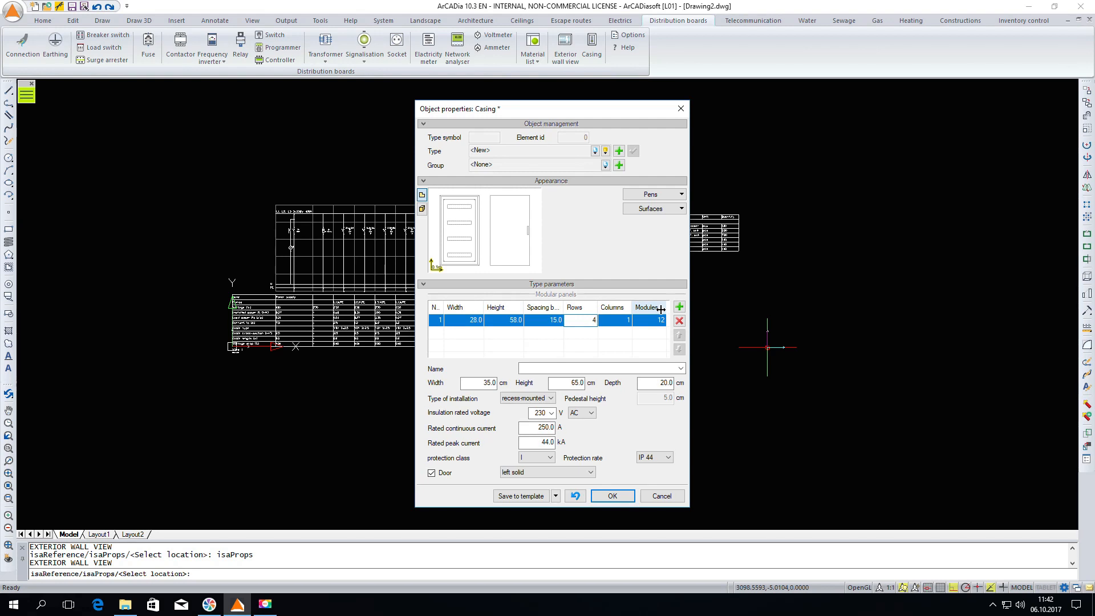
pyautogui.click(618, 495)
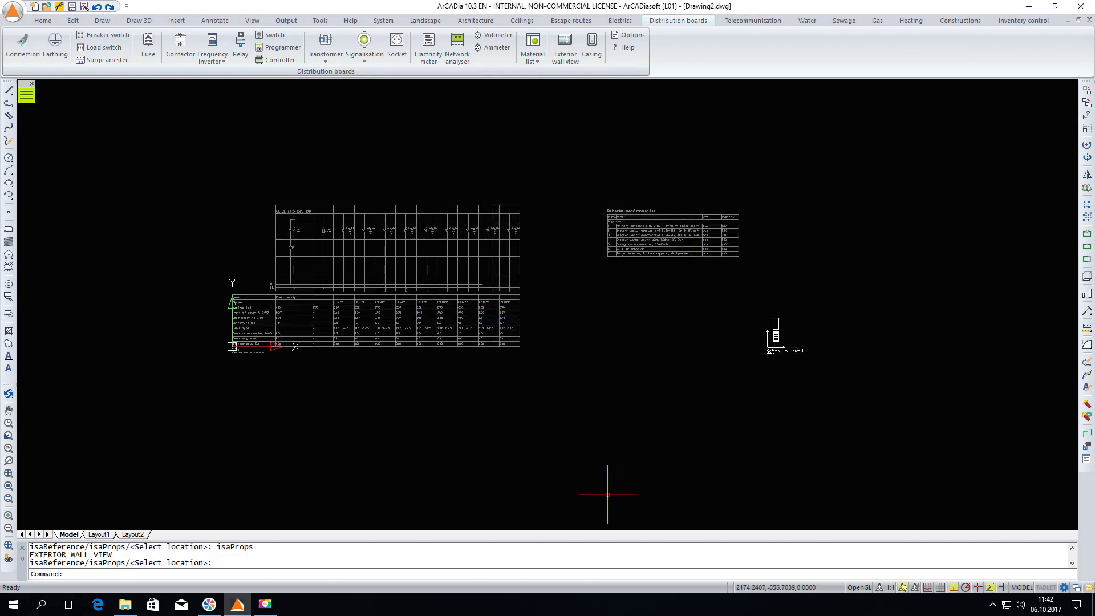
# - Add one distribution block to the casing at the start of the third modular rail
pyautogui.scroll(10, 795, 325)
pyautogui.scroll(5, 668, 317)
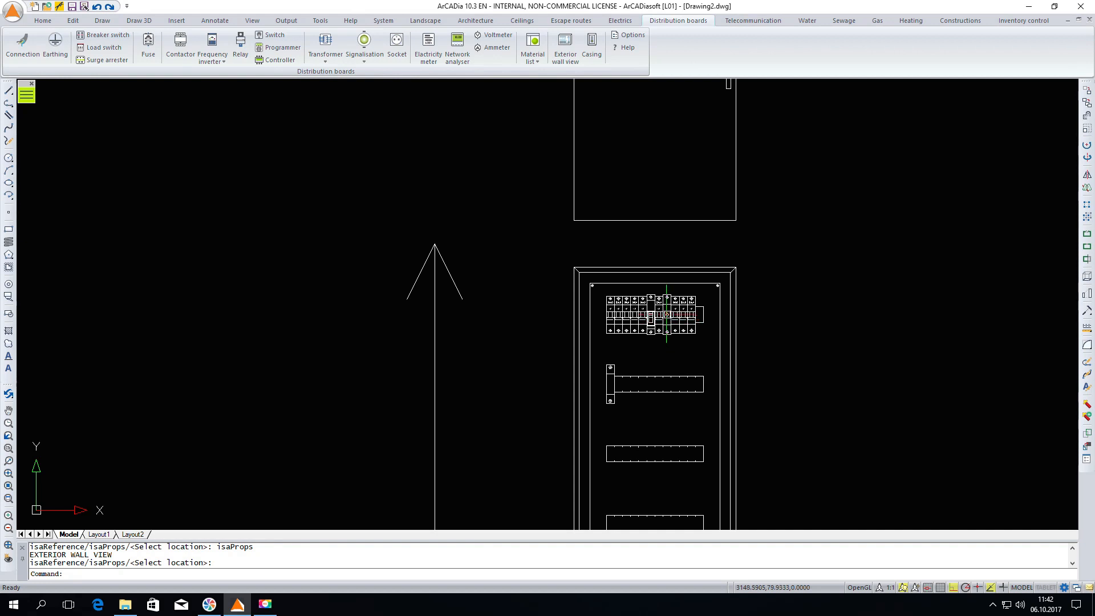
pyautogui.click(642, 284)
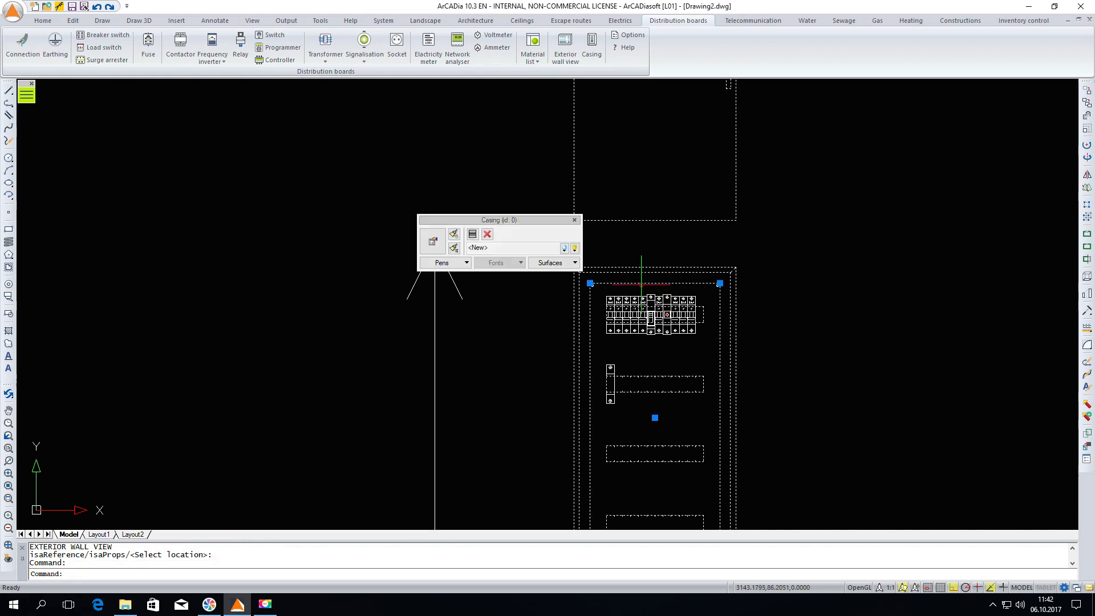
pyautogui.click(472, 234)
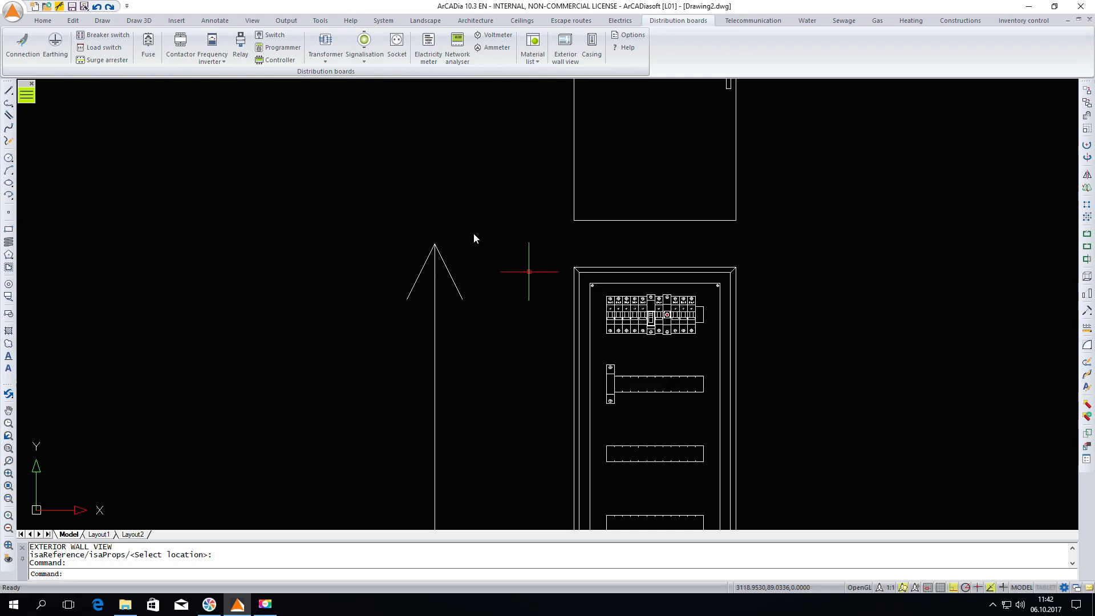
pyautogui.click(630, 455)
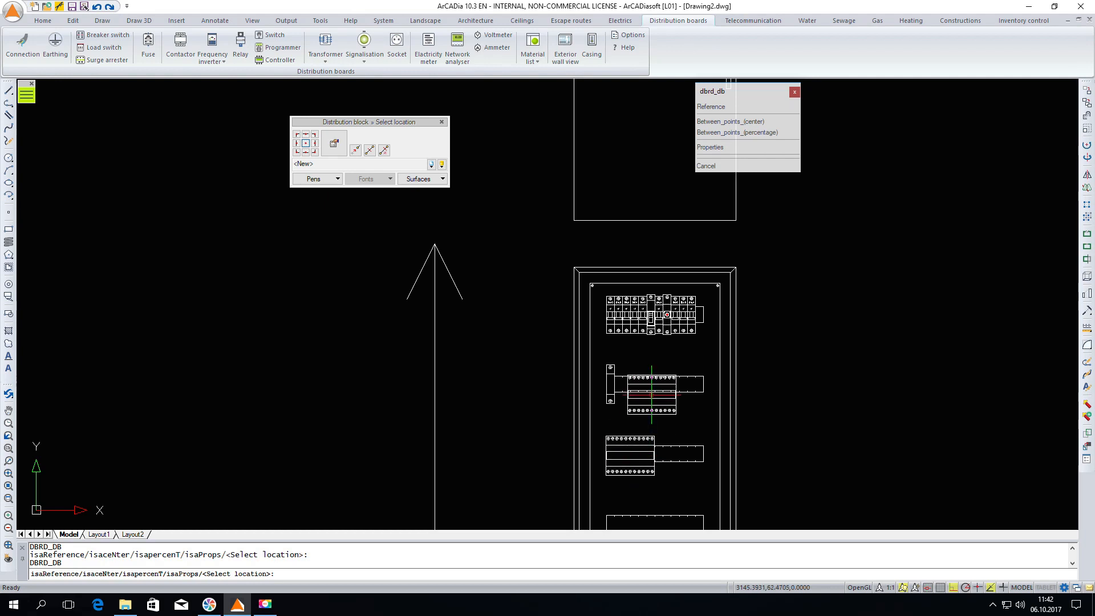
pyautogui.press('Escape')
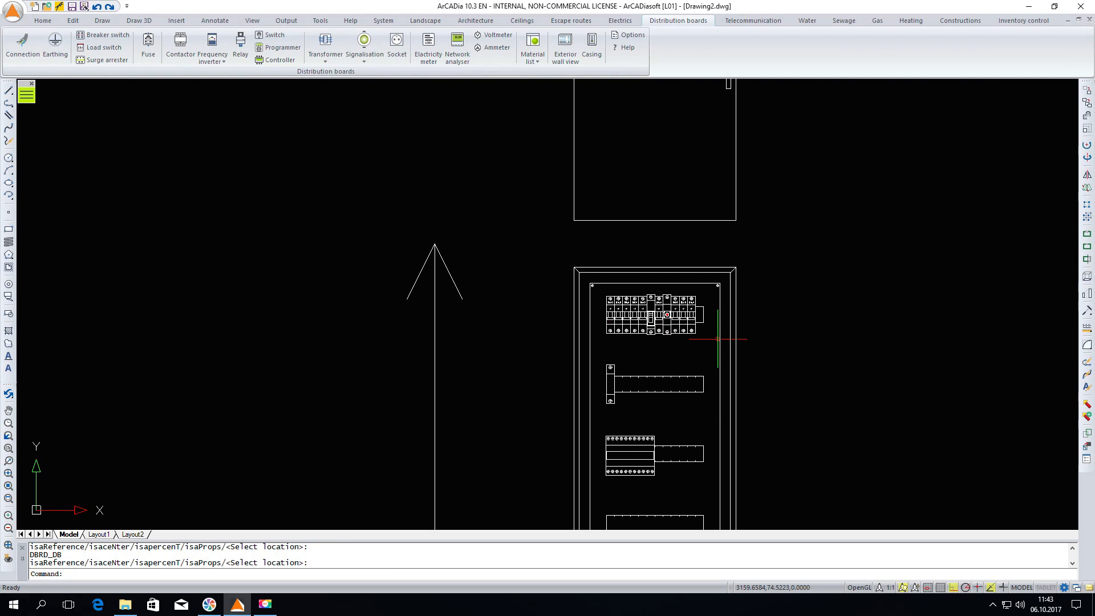
# - Open the 3D view of the casing and move its window clear of the exterior wall view drawing
pyautogui.scroll(-2, 717, 339)
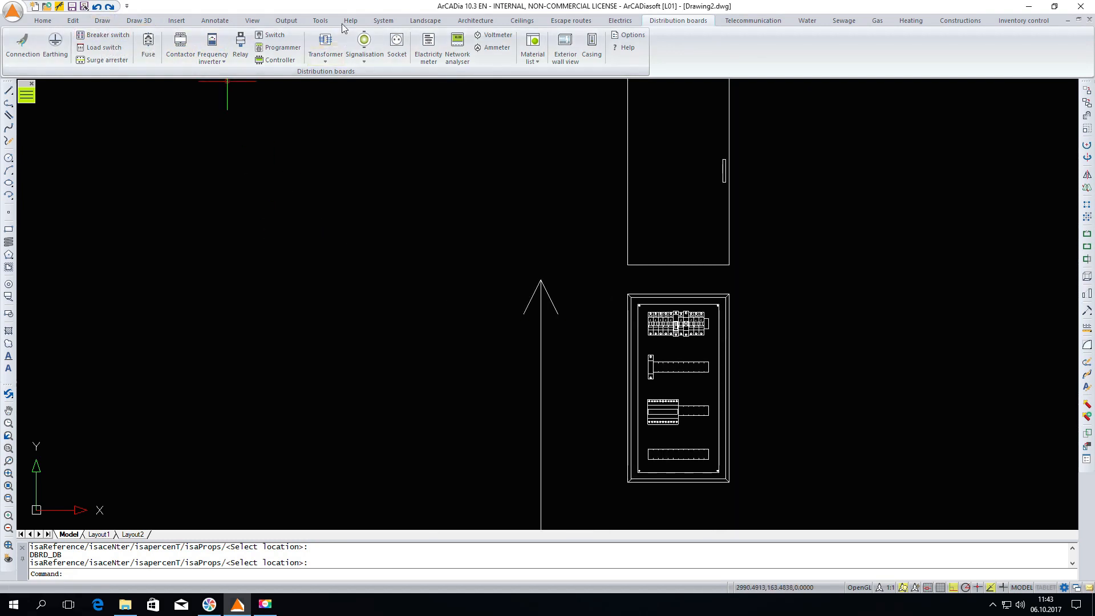
pyautogui.click(383, 22)
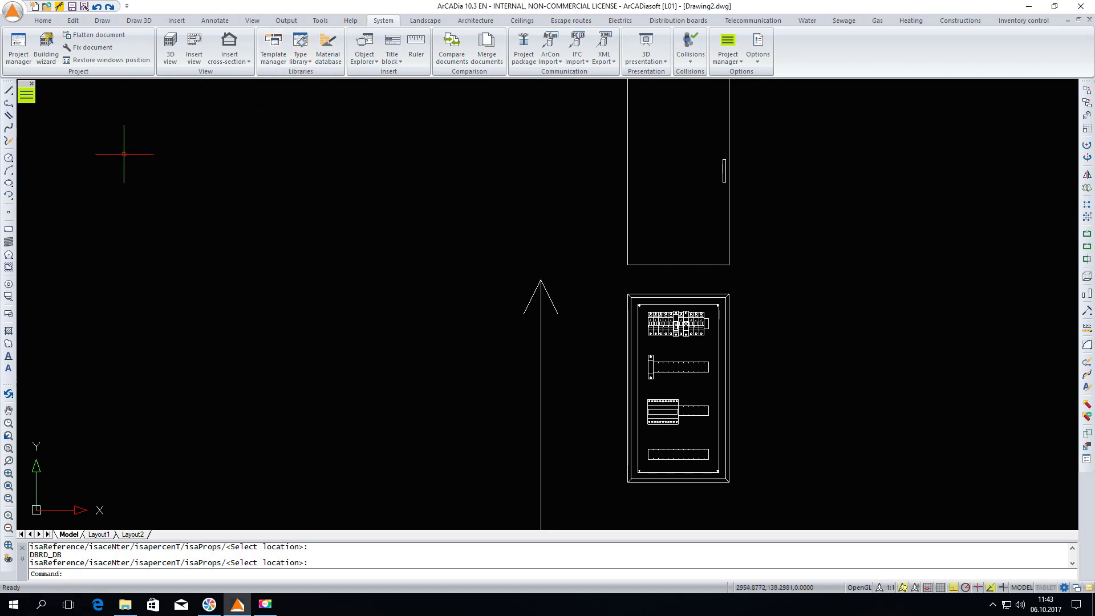
pyautogui.click(170, 47)
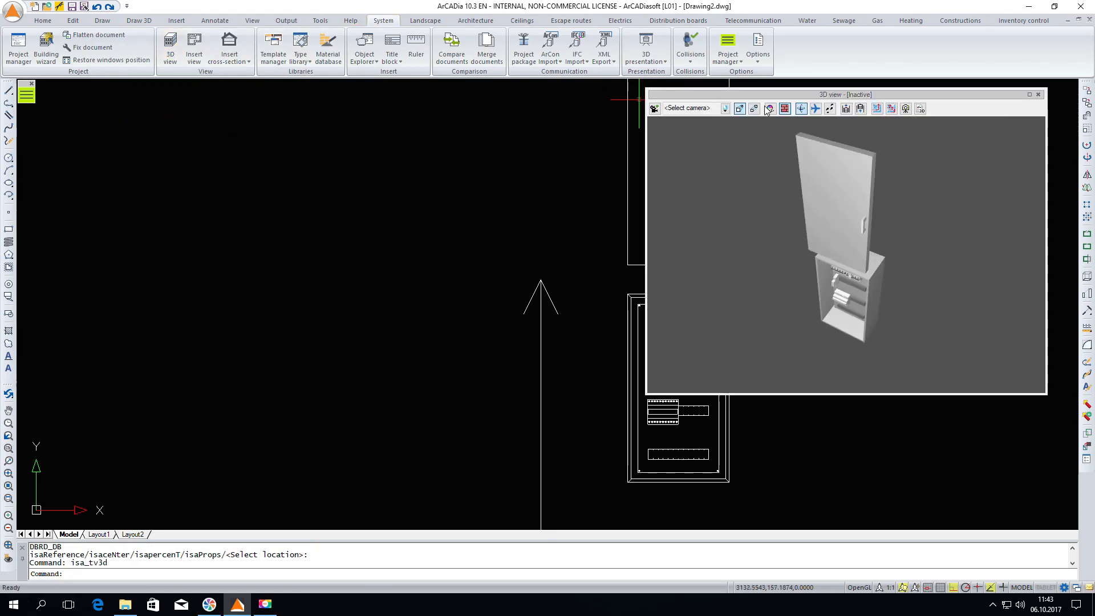
pyautogui.moveTo(753, 94)
pyautogui.mouseDown()
pyautogui.moveTo(571, 95)
pyautogui.moveTo(249, 146)
pyautogui.moveTo(212, 133)
pyautogui.mouseUp()
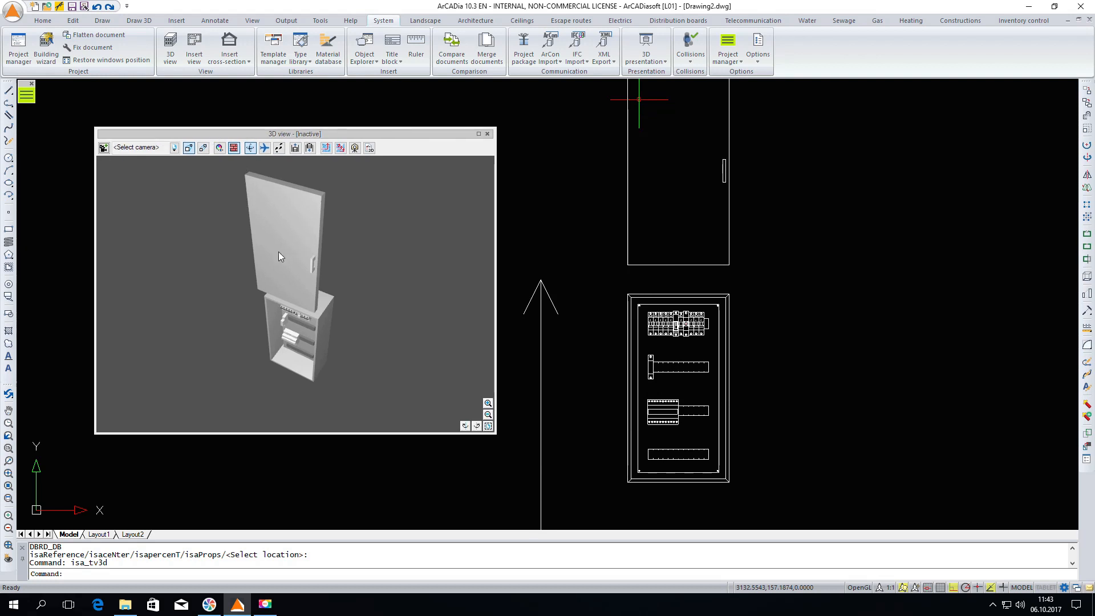
# - Examine the casing, its door and the devices mounted on the rails from several angles in 3D
pyautogui.moveTo(313, 332); pyautogui.dragTo(312, 274)
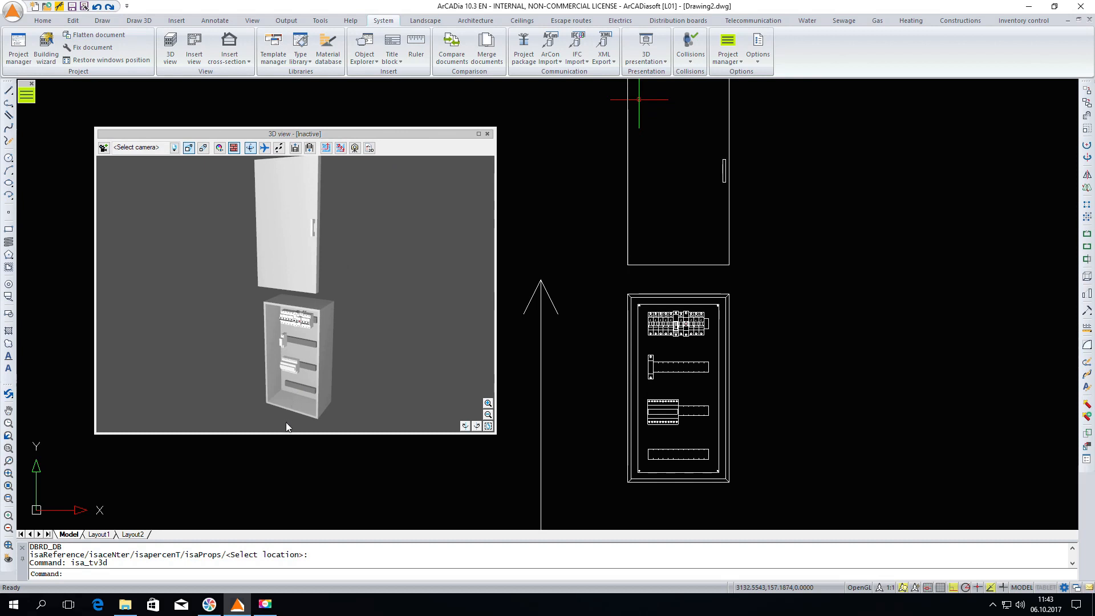
pyautogui.scroll(1, 303, 398)
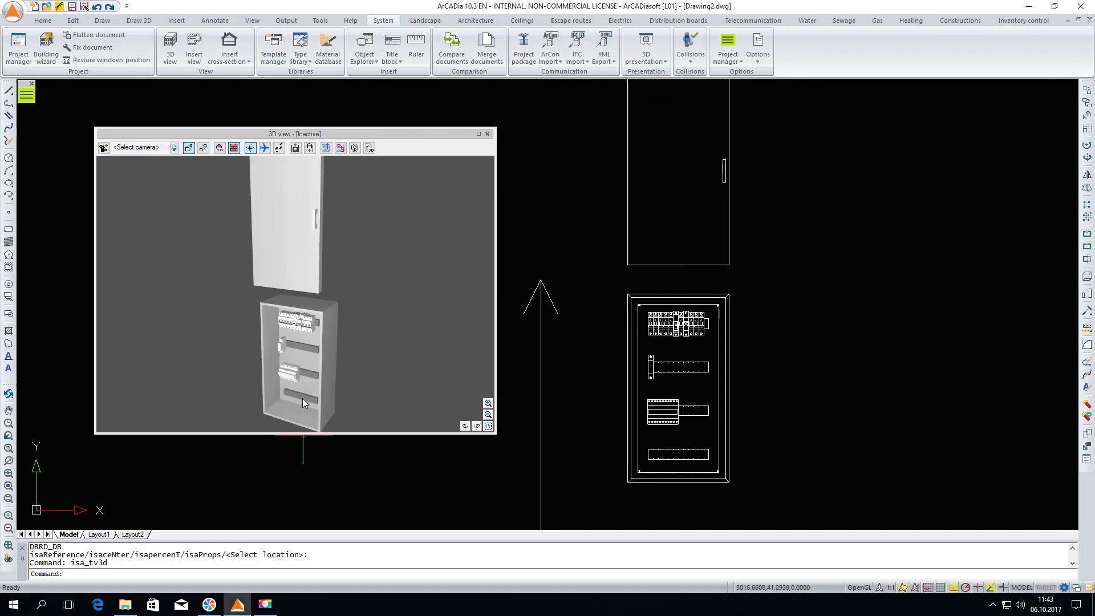
pyautogui.scroll(5, 302, 398)
pyautogui.moveTo(303, 398); pyautogui.dragTo(341, 347)
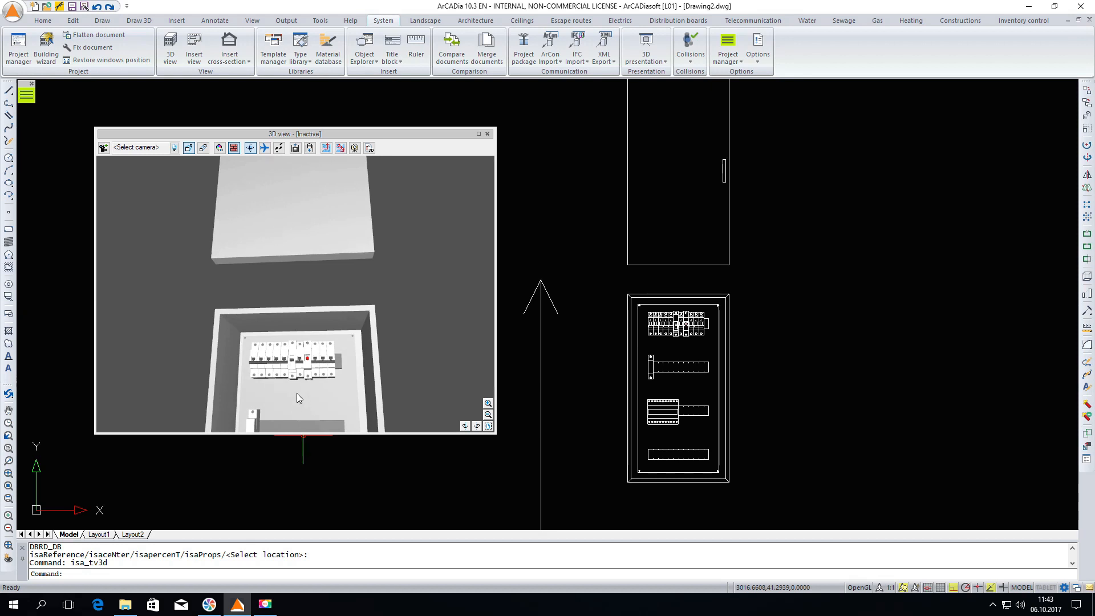
pyautogui.scroll(2, 297, 397)
pyautogui.scroll(1, 302, 364)
pyautogui.moveTo(303, 338); pyautogui.dragTo(308, 362)
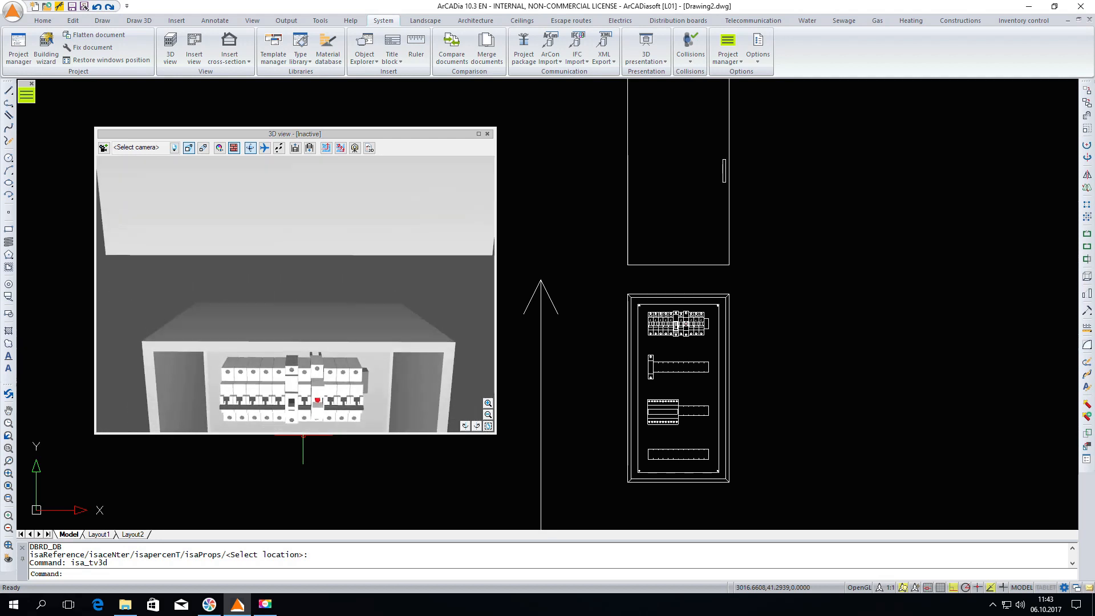
pyautogui.scroll(-4, 307, 313)
pyautogui.moveTo(306, 316); pyautogui.dragTo(320, 266, button='middle')
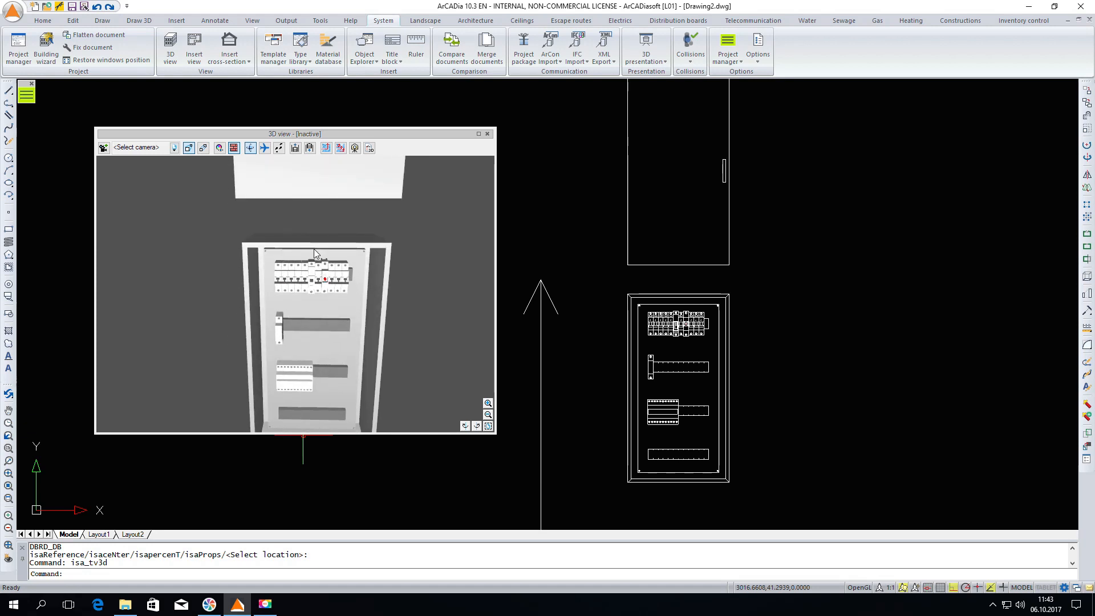